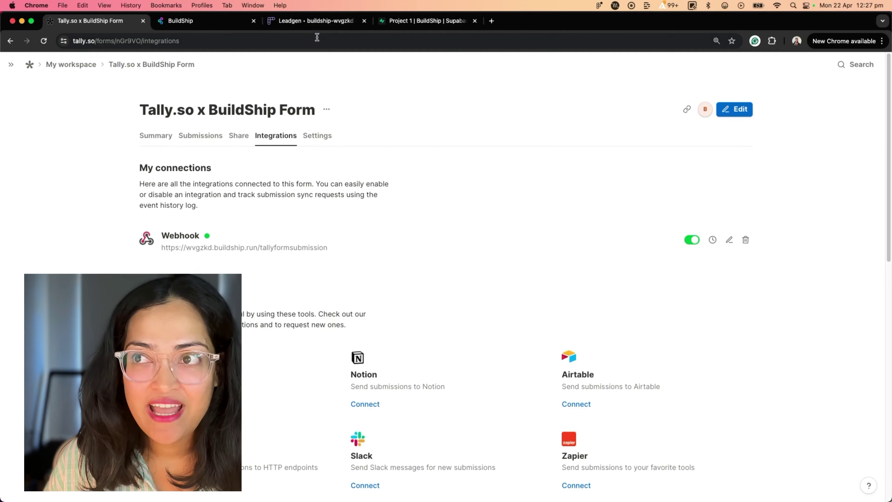
Step: Switch to the Supabase leadGeneration table with its 3 example records
{"action": "left_click", "coordinate": [412, 22]}
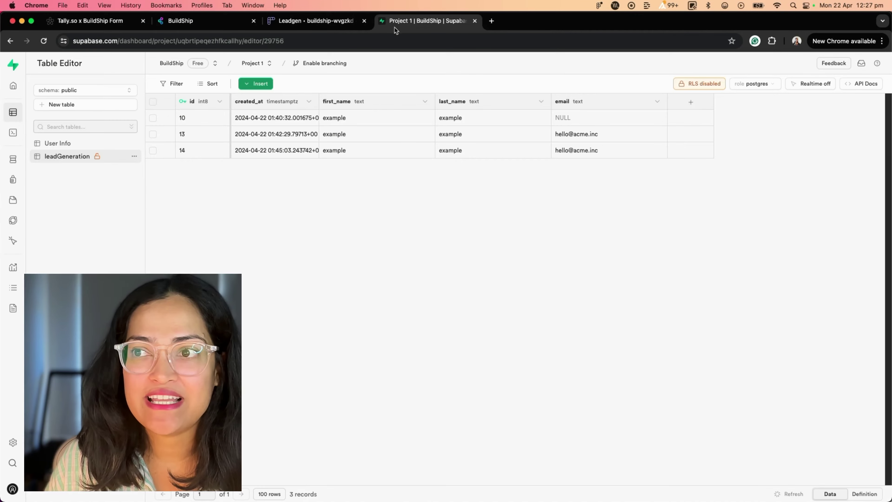
Step: Switch to the BuildShip tab showing the shipped Expert Submission workflow
{"action": "key", "text": "super+alt+Left"}
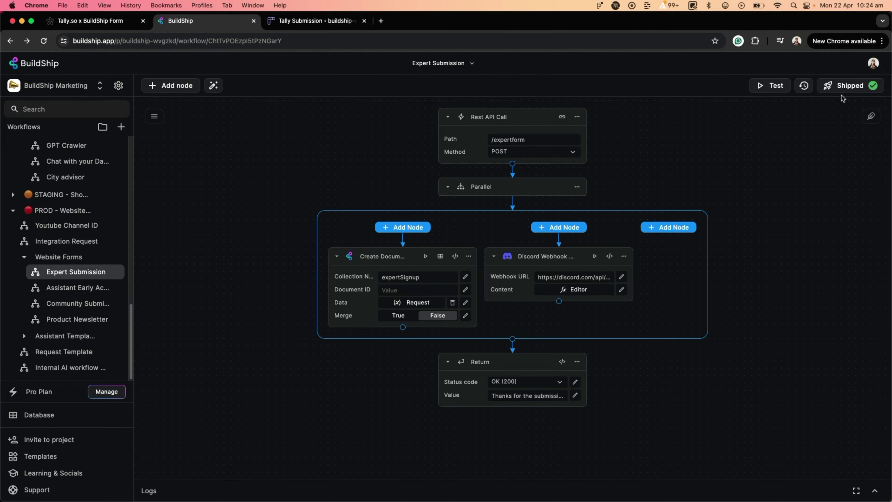
Step: Check the current endpoint, then create a workflow from the 'Tally Form Submission' template found by searching 'tall'
{"action": "left_click", "coordinate": [846, 87]}
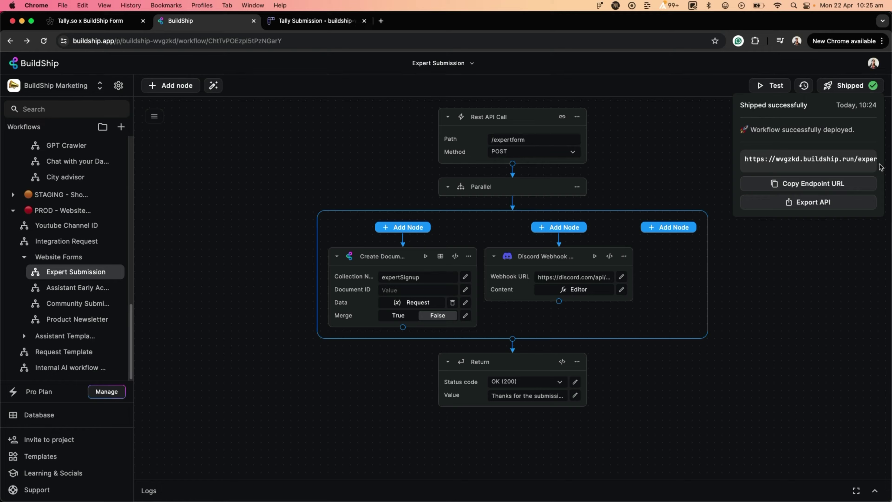
{"action": "left_click", "coordinate": [31, 457]}
{"action": "left_click", "coordinate": [180, 89]}
{"action": "type", "text": "tall"}
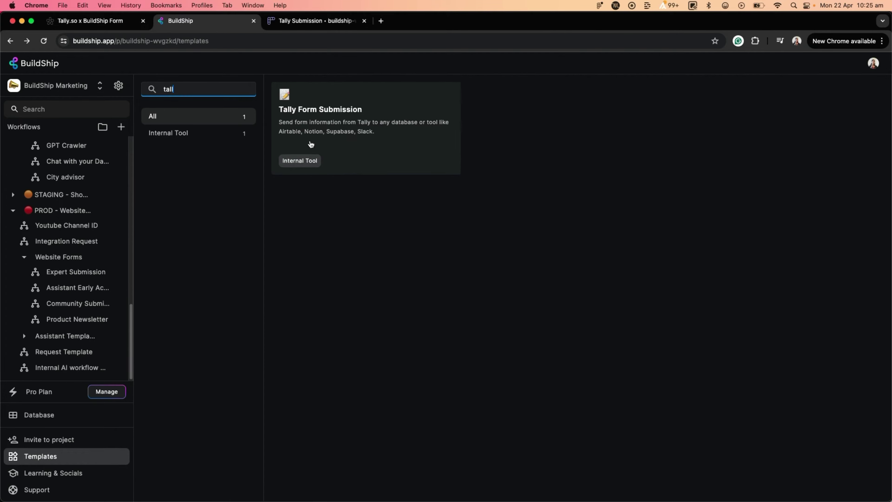
{"action": "left_click", "coordinate": [310, 144]}
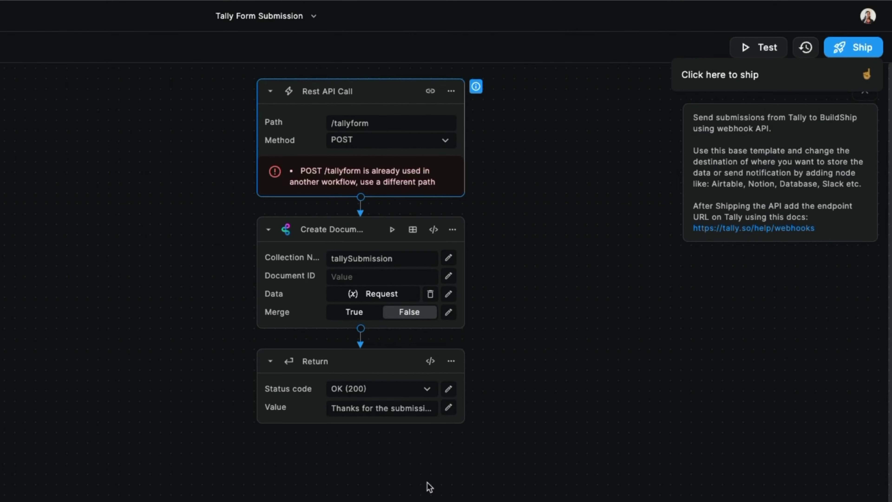
Step: Append 'submission' to the REST API trigger path, making it /tallyformsubmission
{"action": "left_click", "coordinate": [532, 261]}
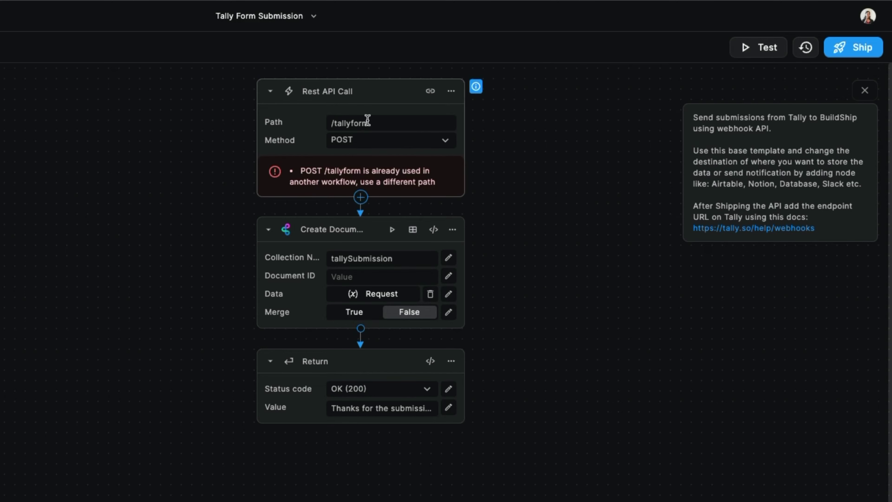
{"action": "left_click", "coordinate": [353, 122]}
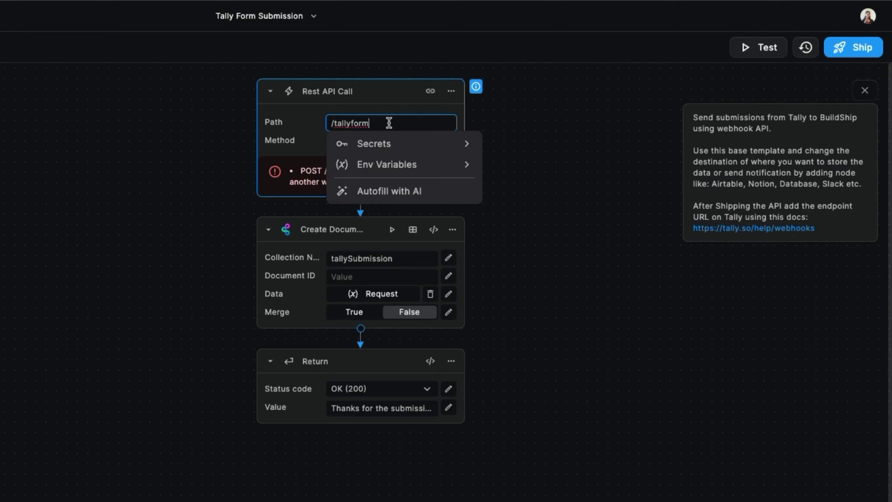
{"action": "type", "text": "submission"}
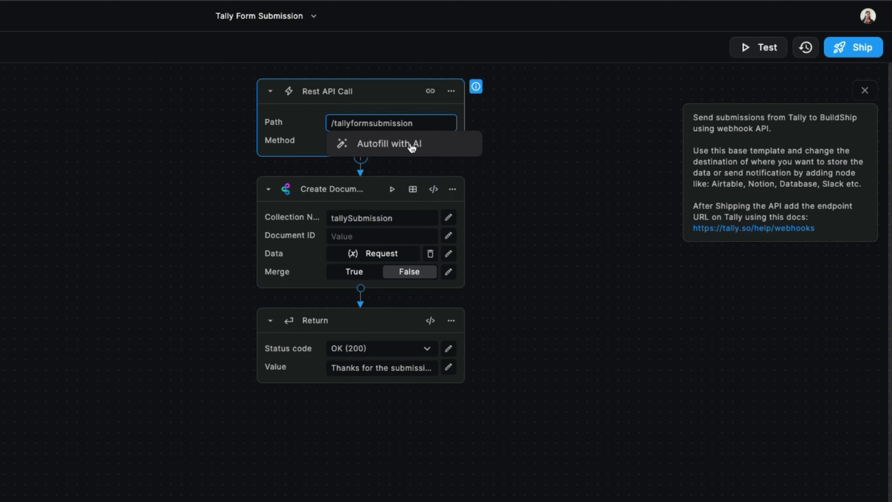
{"action": "left_click", "coordinate": [380, 91]}
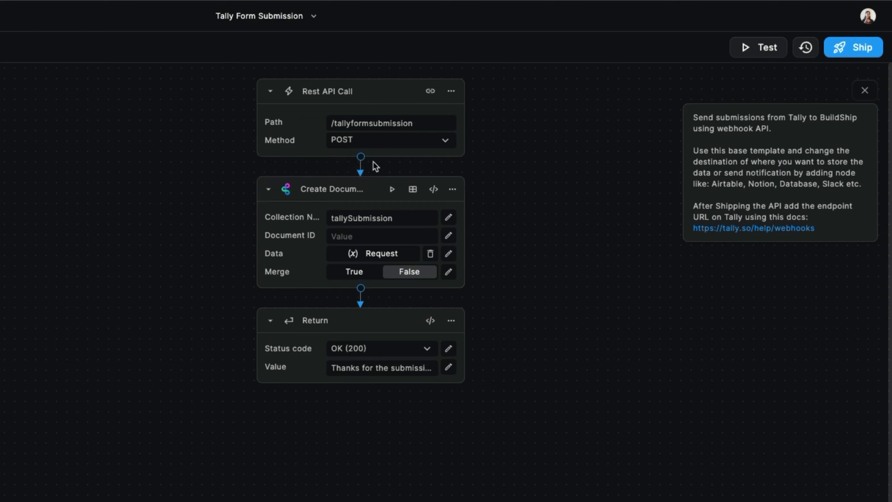
{"action": "left_click", "coordinate": [361, 156]}
{"action": "type", "text": "airtable"}
{"action": "key", "text": "ctrl+a"}
{"action": "type", "text": "supabase"}
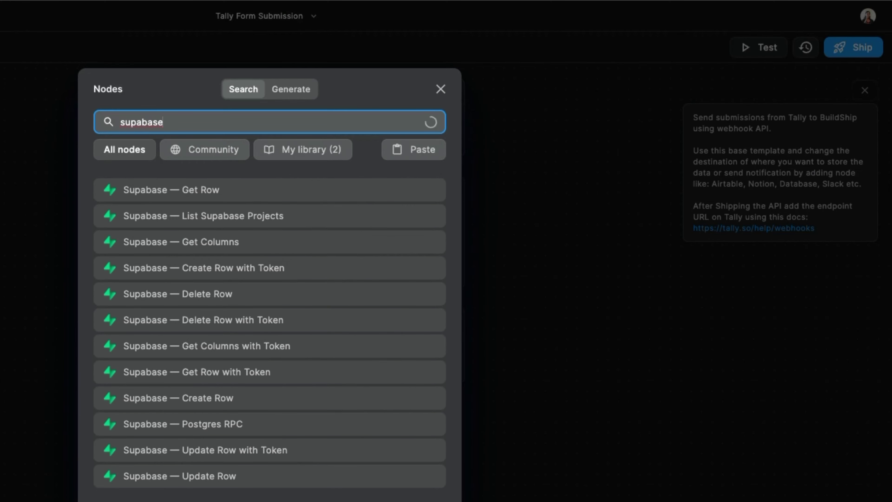
{"action": "key", "text": "ctrl+a"}
{"action": "type", "text": "notion"}
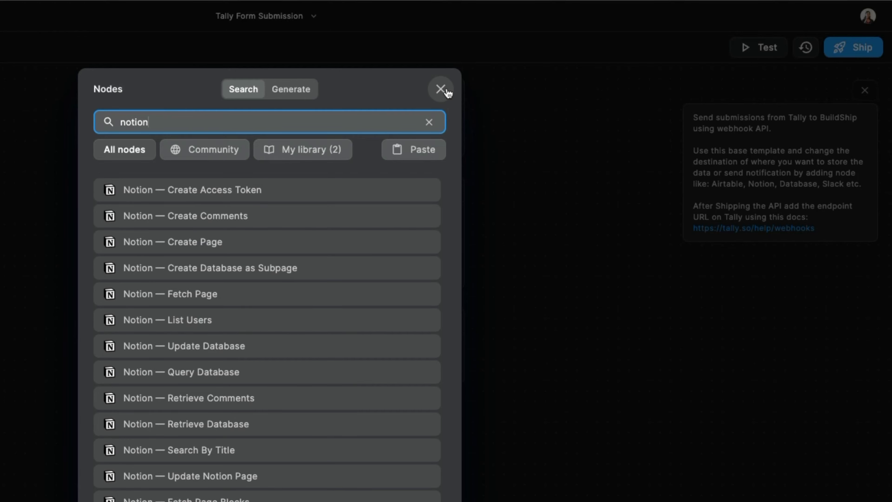
{"action": "left_click", "coordinate": [441, 89]}
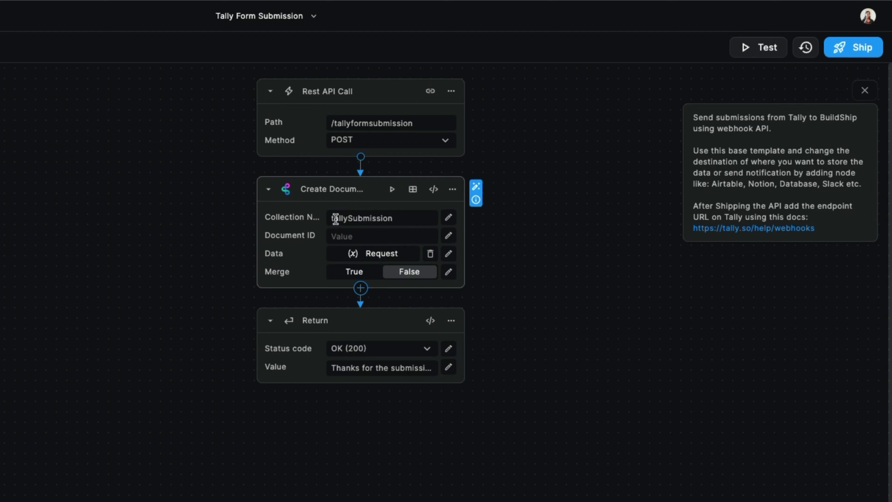
Step: Set the Create Document collection name to 'leadgeneration'
{"action": "left_click_drag", "start_coordinate": [330, 218], "coordinate": [418, 218]}
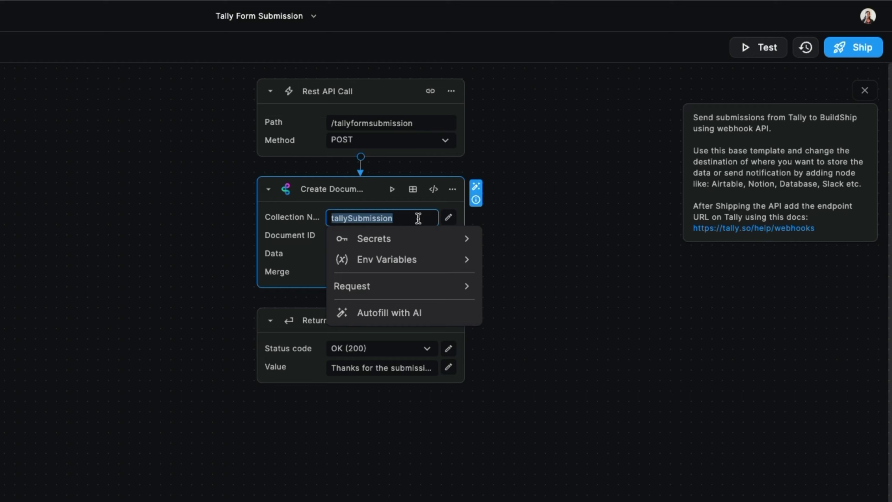
{"action": "type", "text": "lead"}
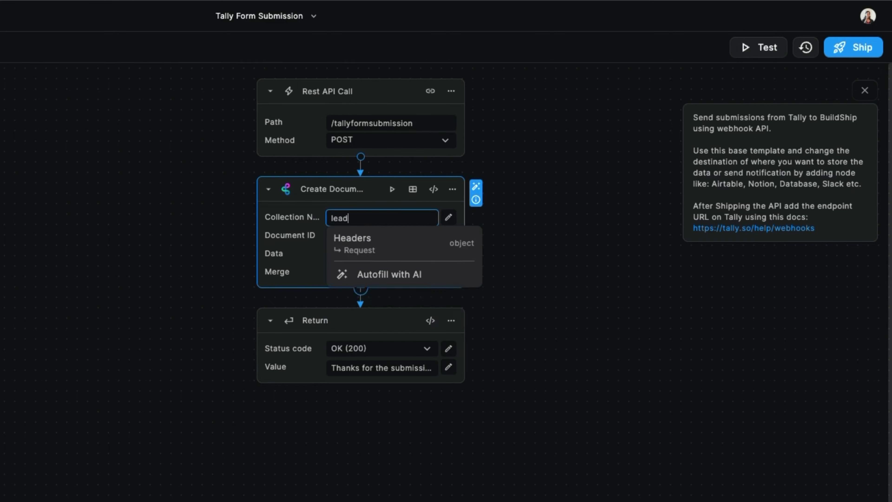
{"action": "type", "text": "generation"}
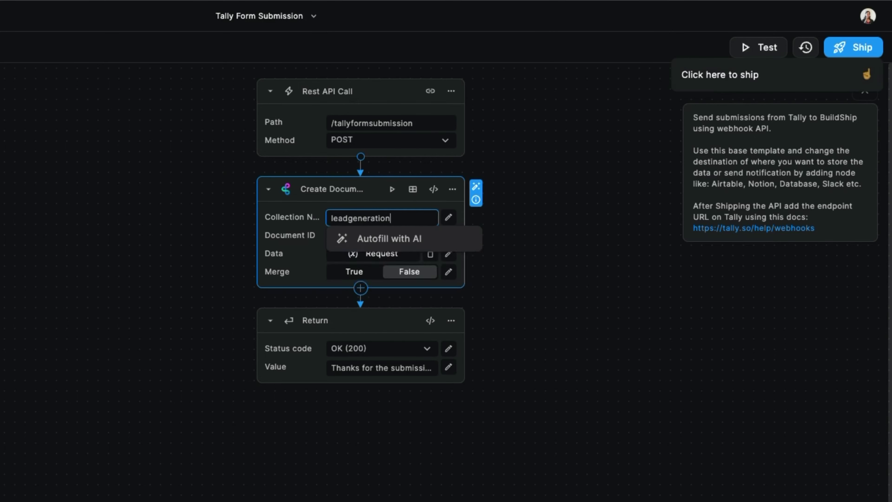
{"action": "left_click", "coordinate": [352, 255]}
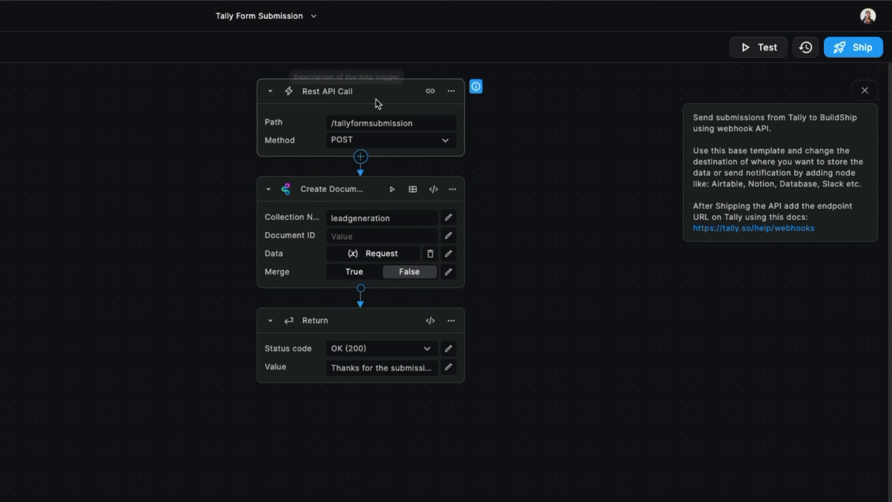
Step: Replace the Data expression's Request variable with Request > Request Body
{"action": "left_click", "coordinate": [365, 260]}
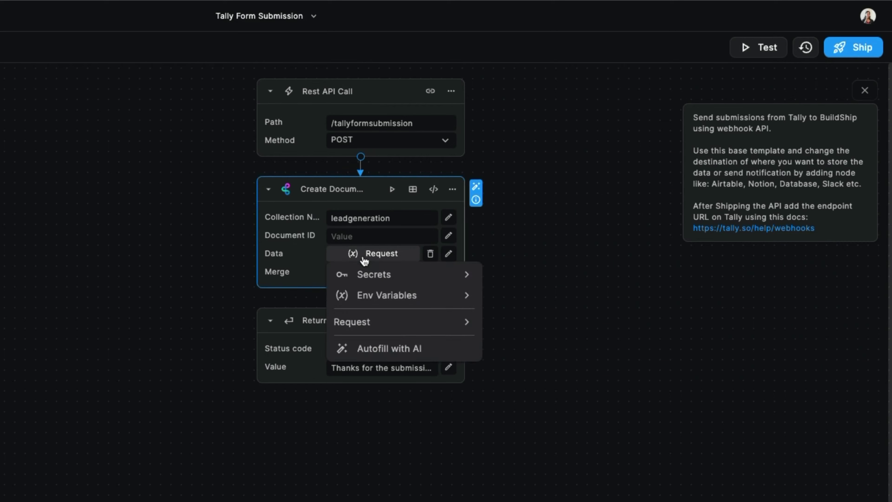
{"action": "left_click", "coordinate": [453, 255]}
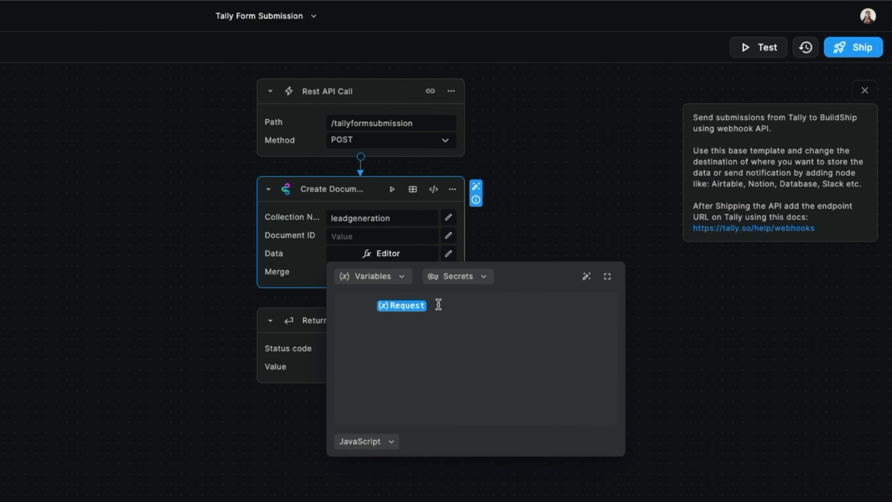
{"action": "key", "text": "BackSpace"}
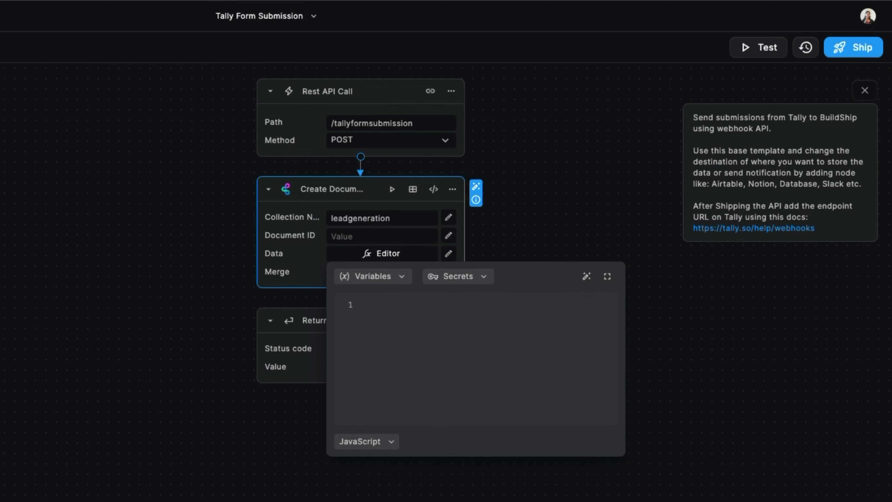
{"action": "left_click", "coordinate": [399, 280]}
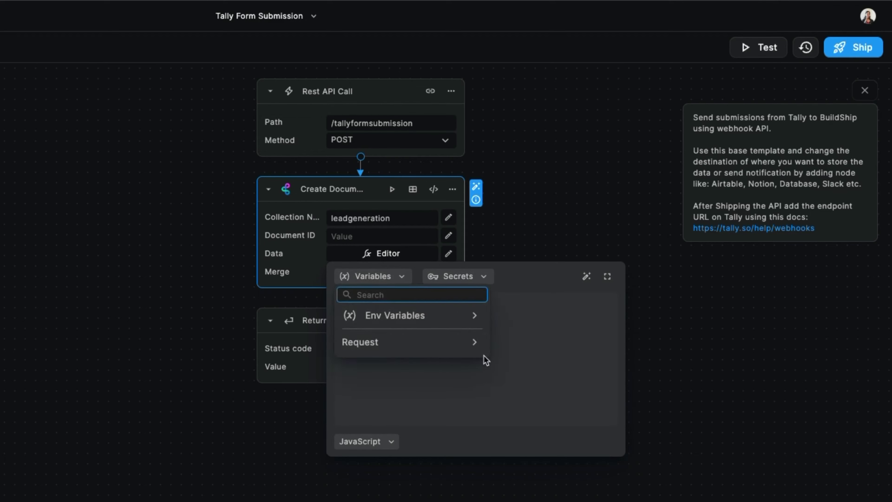
{"action": "left_click", "coordinate": [478, 344]}
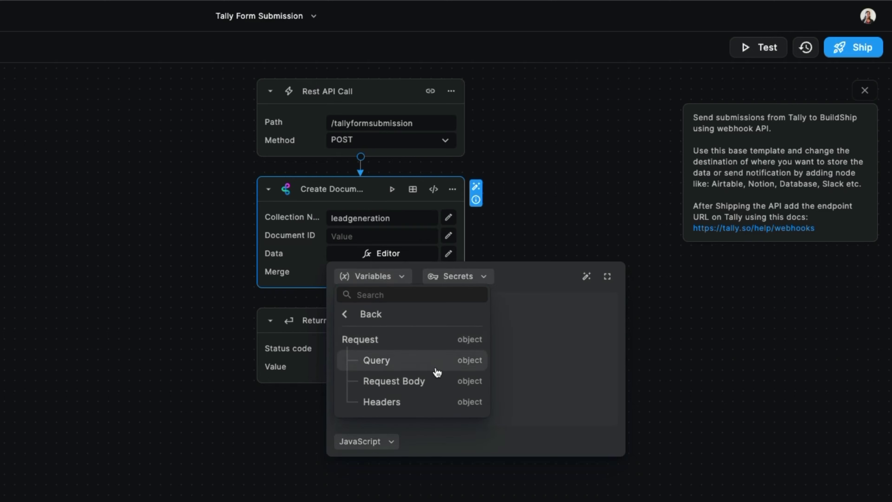
{"action": "left_click", "coordinate": [405, 383]}
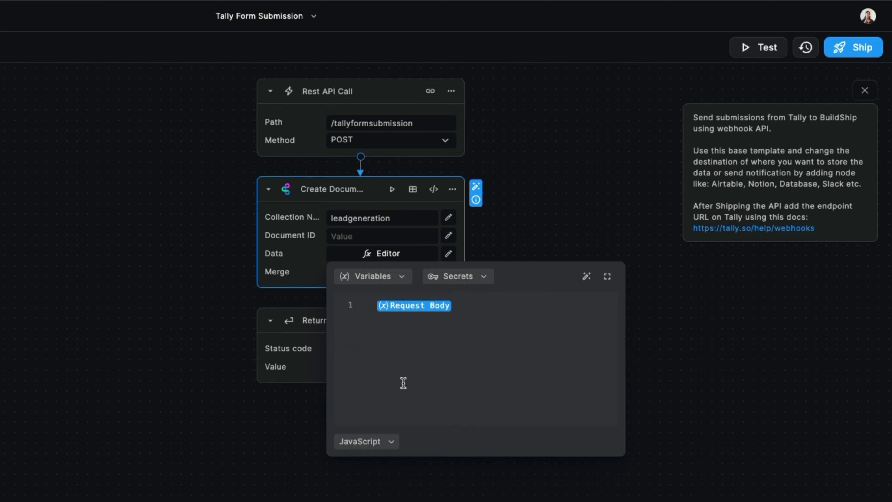
{"action": "left_click", "coordinate": [507, 241]}
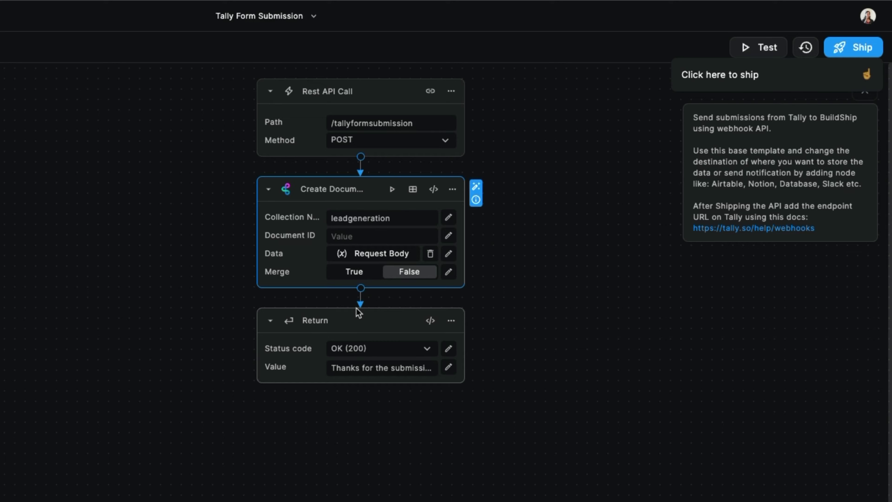
Step: Keep the return status at OK (200), ship the workflow, and copy its endpoint URL
{"action": "left_click", "coordinate": [350, 351]}
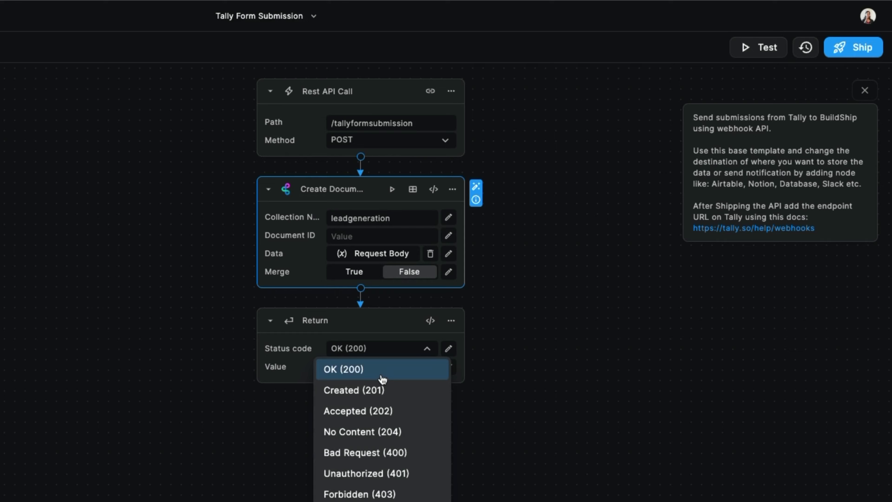
{"action": "left_click", "coordinate": [426, 348]}
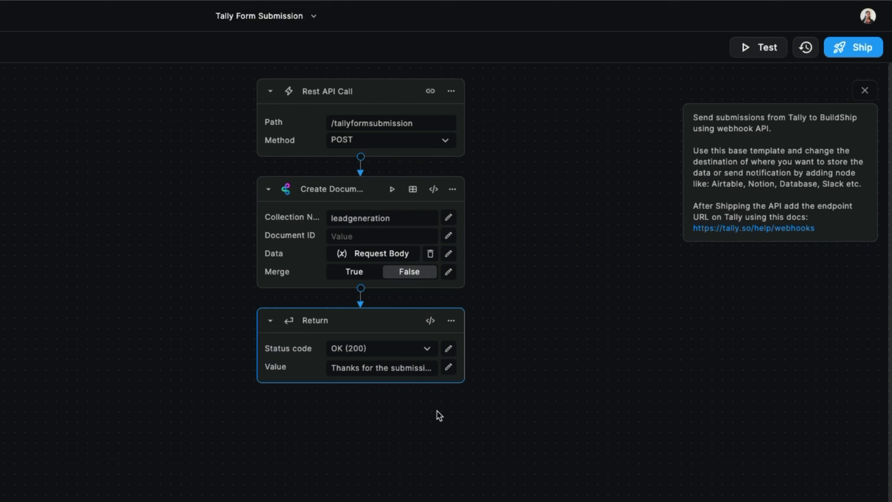
{"action": "left_click", "coordinate": [845, 54]}
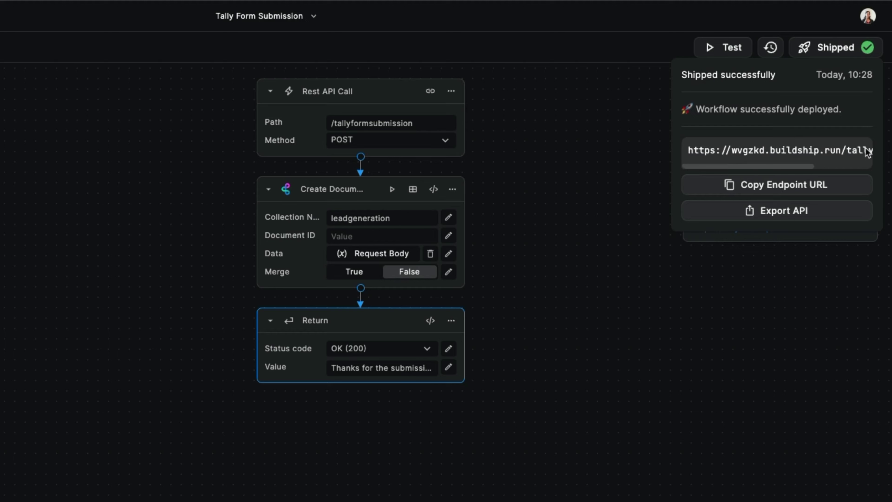
{"action": "left_click", "coordinate": [736, 190]}
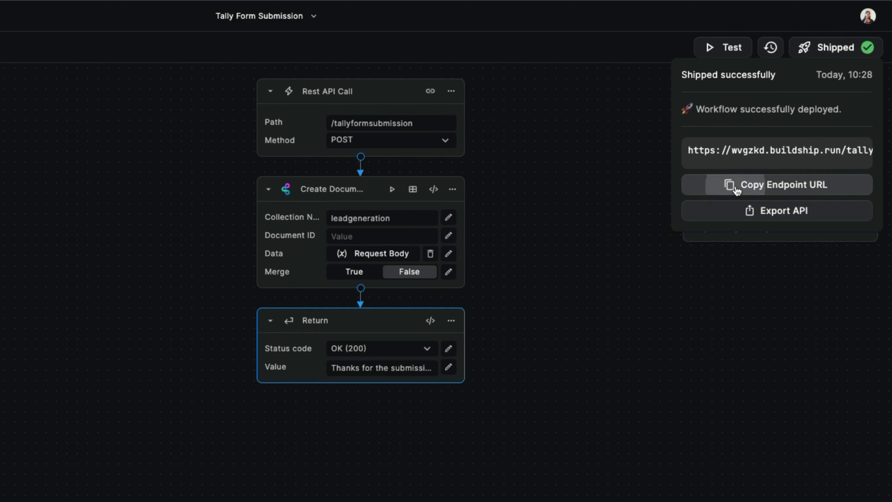
Step: Paste the BuildShip endpoint URL into Tally's webhook Endpoint URL field and connect it
{"action": "left_click", "coordinate": [95, 22]}
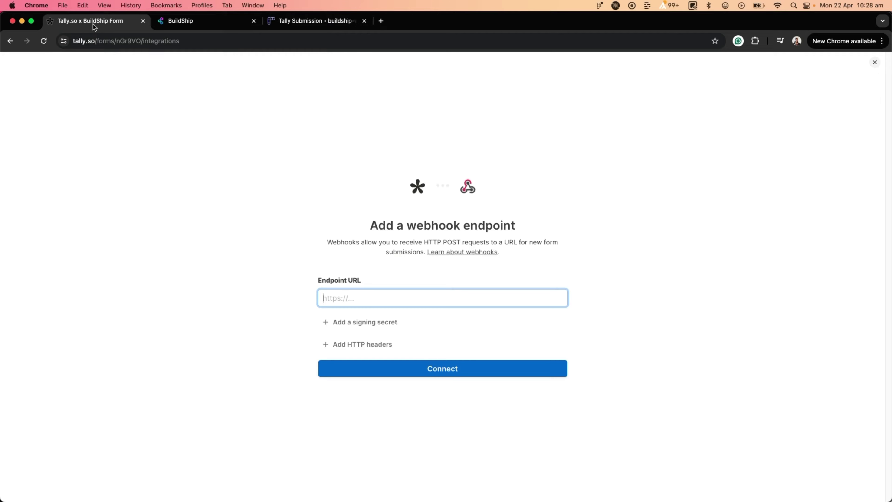
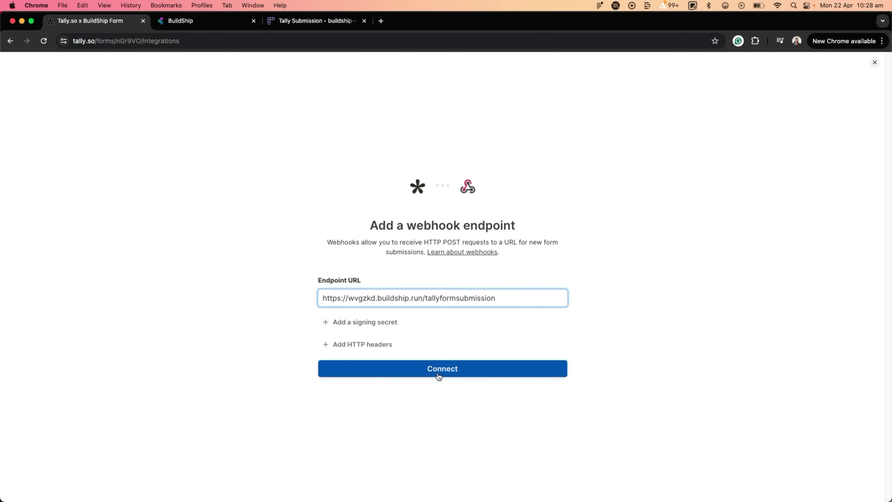
{"action": "left_click", "coordinate": [438, 374]}
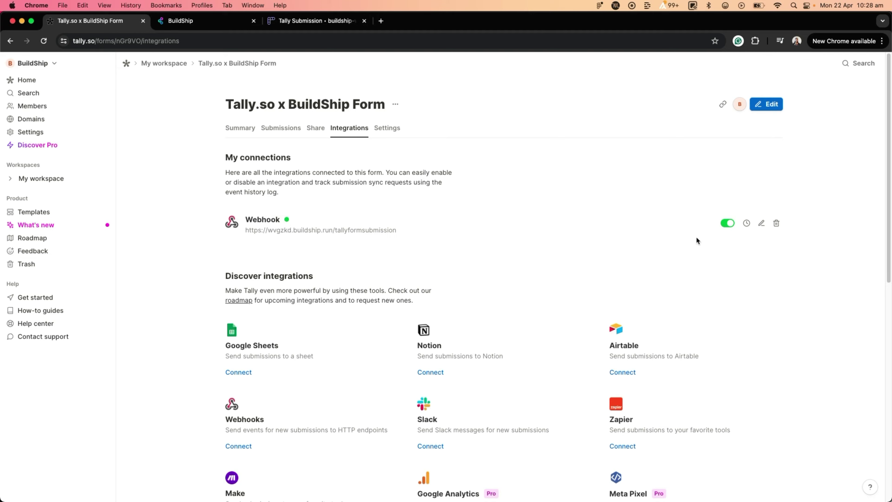
Step: Send a webhook test event from Tally and read the delivered JSON payload
{"action": "left_click", "coordinate": [747, 223]}
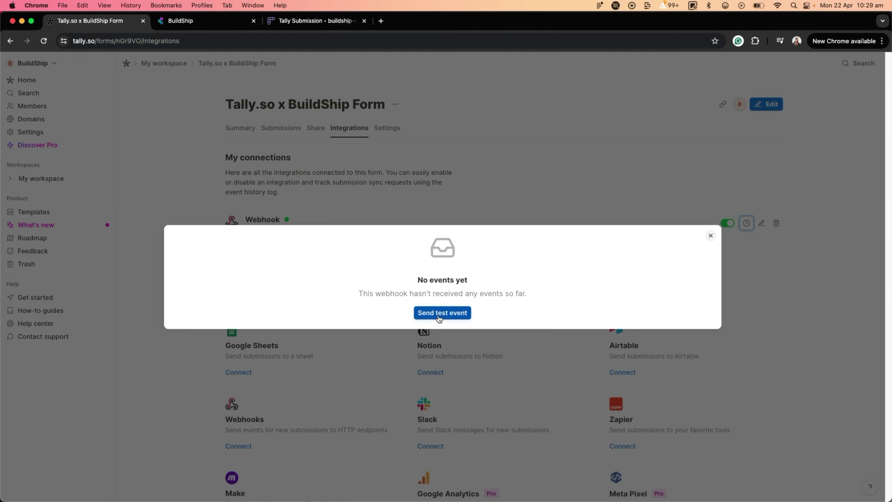
{"action": "left_click", "coordinate": [438, 318]}
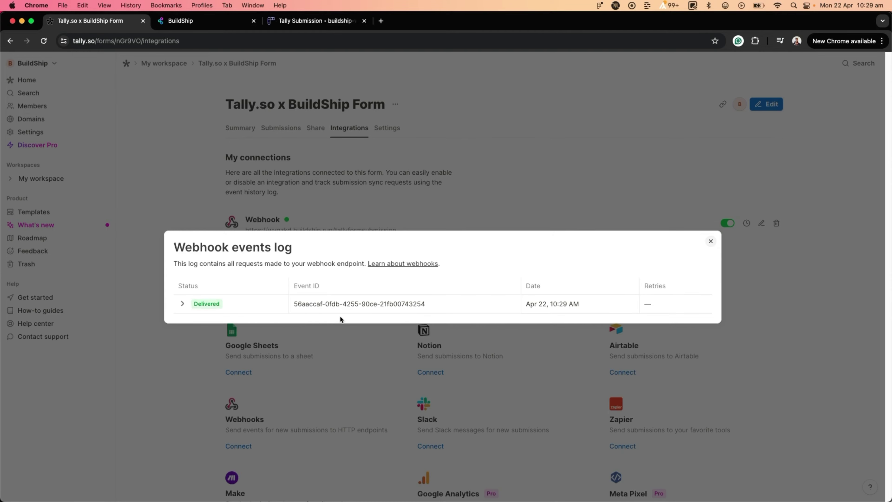
{"action": "left_click", "coordinate": [182, 304]}
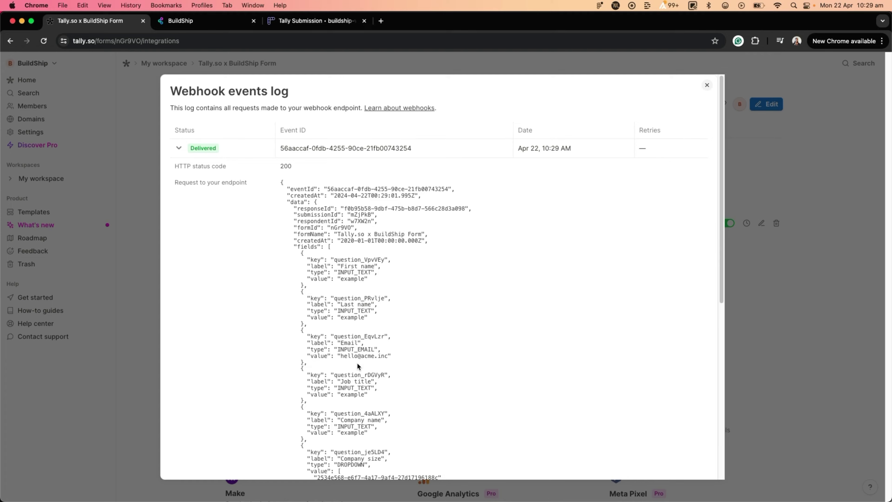
{"action": "scroll", "coordinate": [356, 363], "scroll_direction": "down", "scroll_amount": 1}
{"action": "left_click_drag", "start_coordinate": [337, 261], "coordinate": [403, 265]}
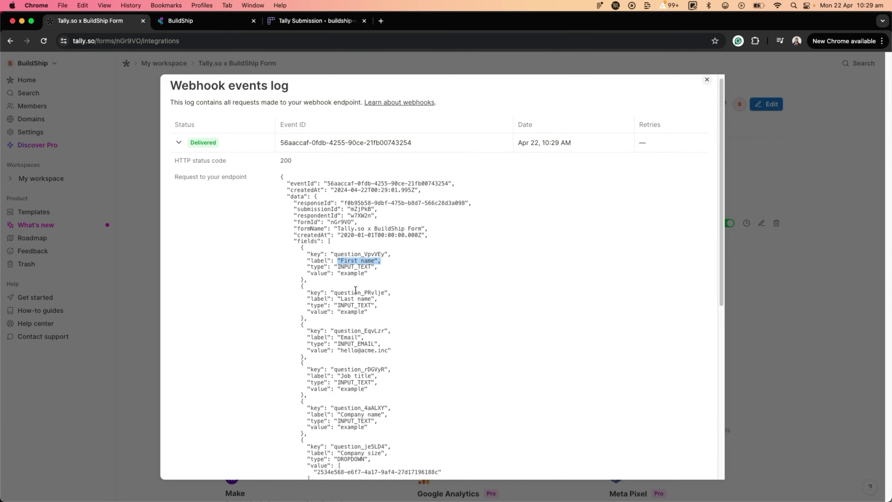
{"action": "scroll", "coordinate": [358, 337], "scroll_direction": "down", "scroll_amount": 2}
{"action": "scroll", "coordinate": [349, 339], "scroll_direction": "down", "scroll_amount": 5}
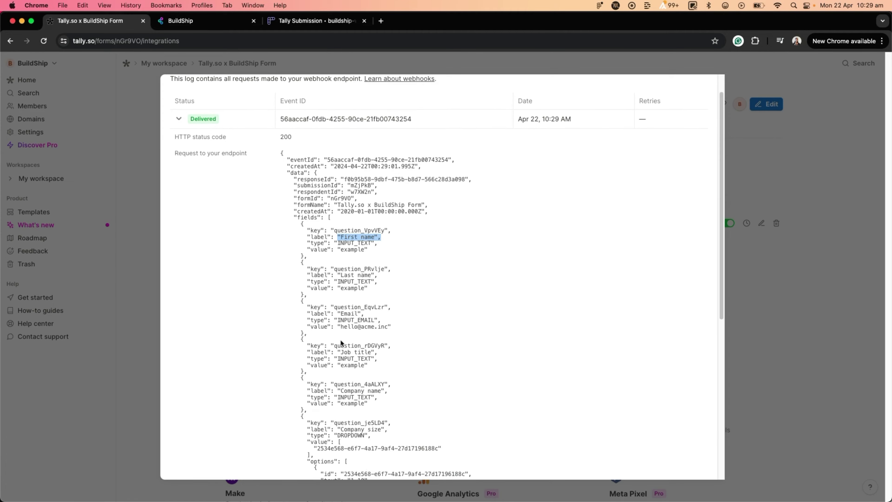
{"action": "scroll", "coordinate": [393, 380], "scroll_direction": "down", "scroll_amount": 1}
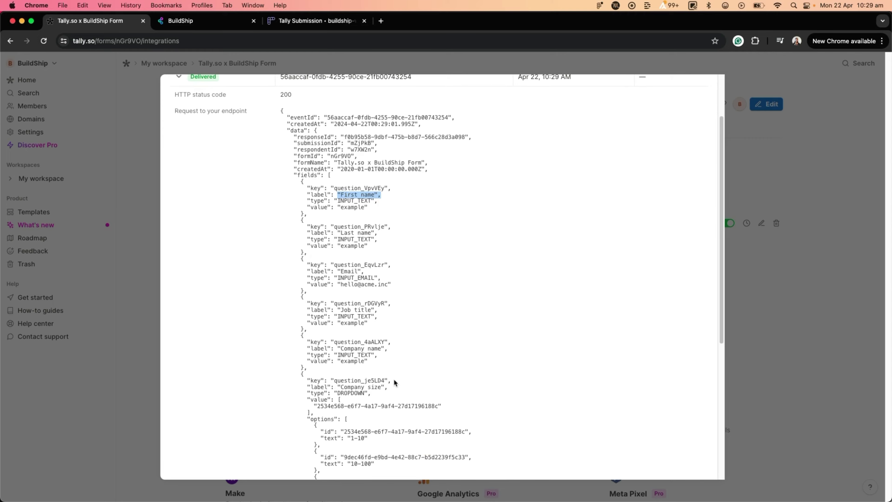
{"action": "left_click", "coordinate": [196, 20]}
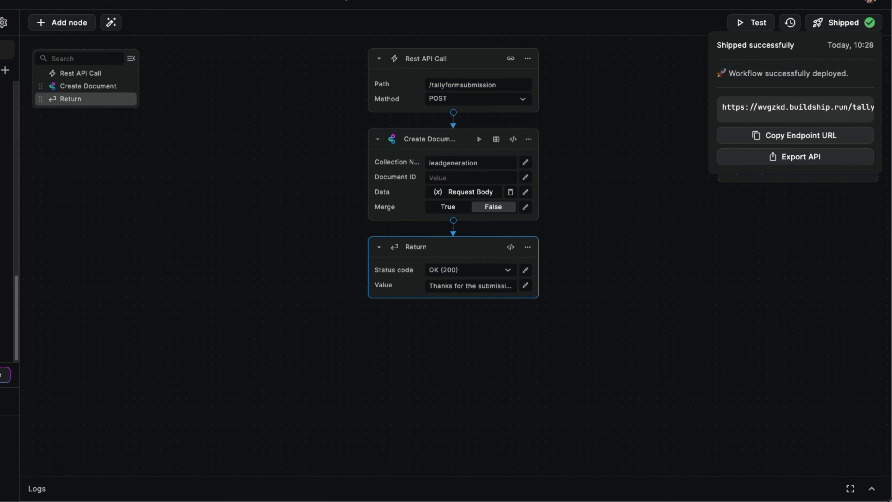
Step: Refresh the workflow logs and expand the successful Prod run to see its execution steps
{"action": "left_click", "coordinate": [871, 488]}
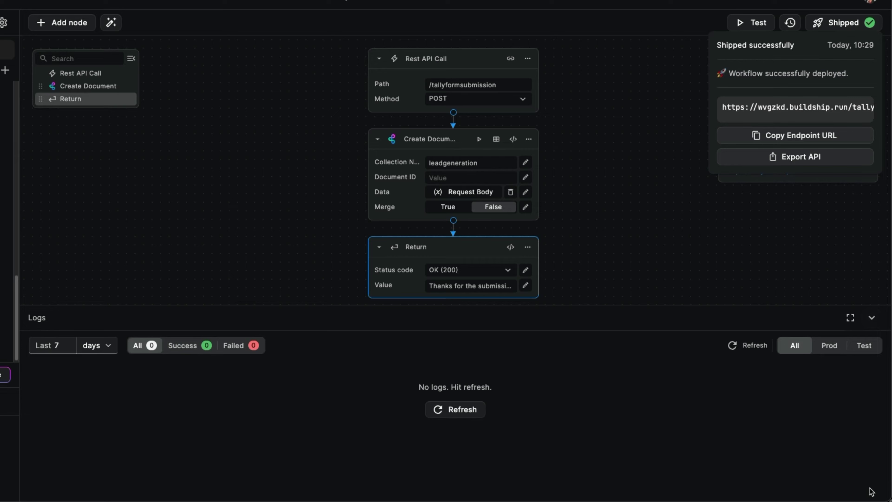
{"action": "left_click", "coordinate": [459, 410]}
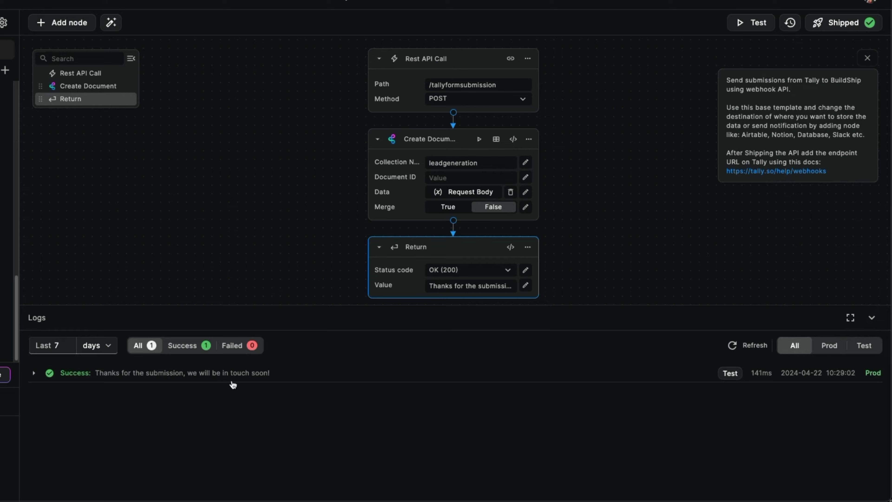
{"action": "left_click", "coordinate": [33, 372]}
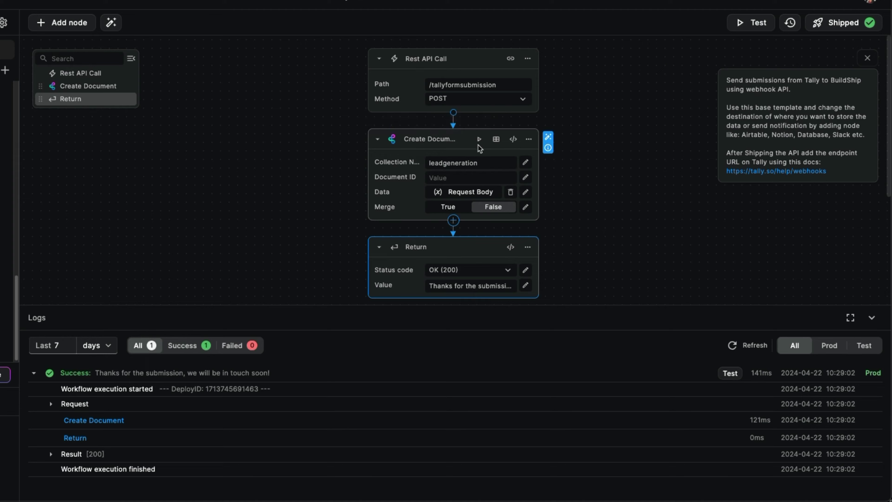
{"action": "left_click", "coordinate": [495, 140]}
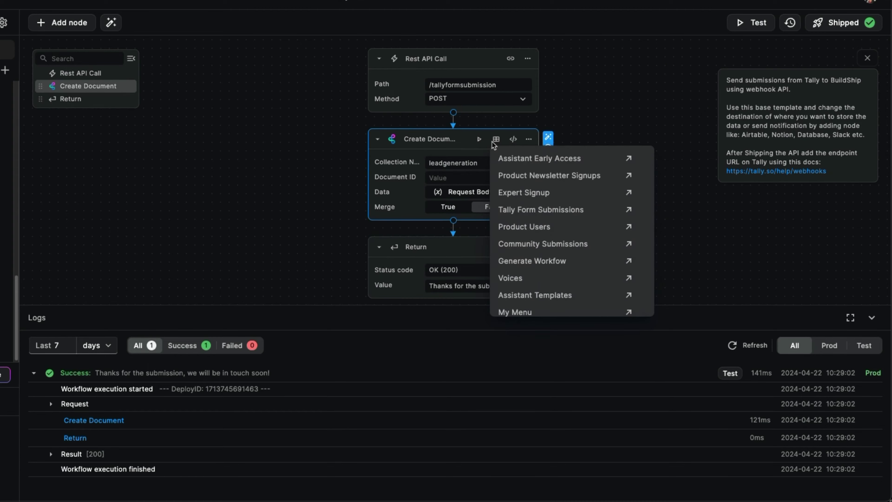
Step: Close the collections list and open the project's Database page listing 14 tables
{"action": "scroll", "coordinate": [549, 301], "scroll_direction": "down", "scroll_amount": 3}
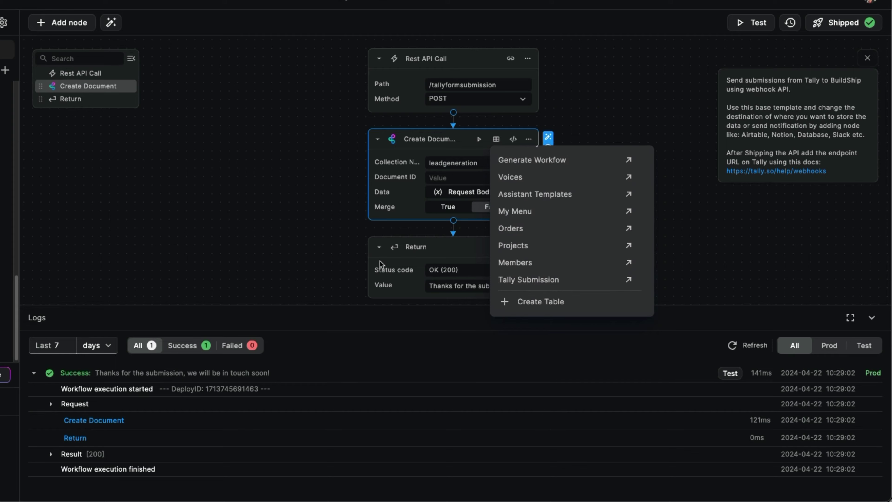
{"action": "left_click", "coordinate": [295, 215]}
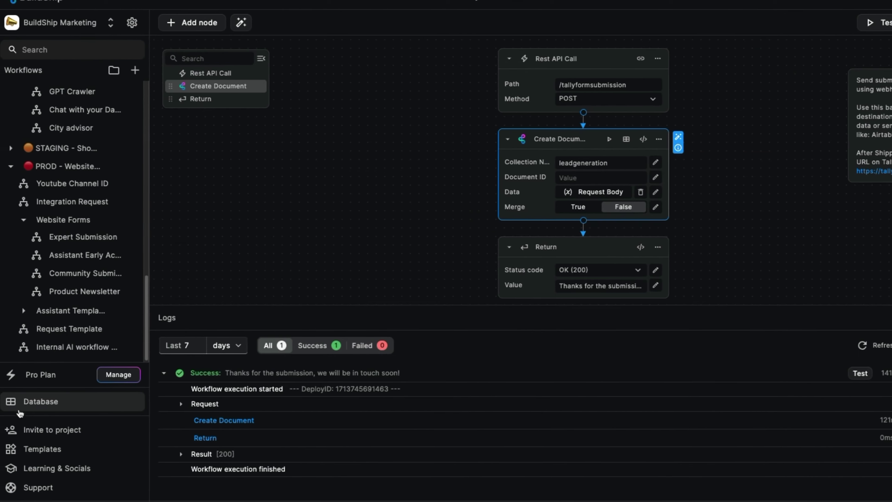
{"action": "left_click", "coordinate": [34, 408]}
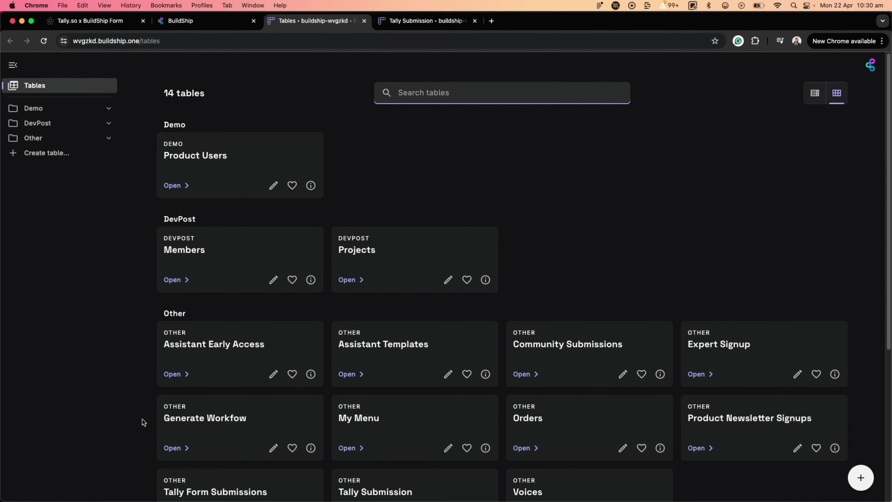
Step: Open the Create table setup for the existing leadgeneration Firestore collection from its card
{"action": "scroll", "coordinate": [143, 421], "scroll_direction": "down", "scroll_amount": 5}
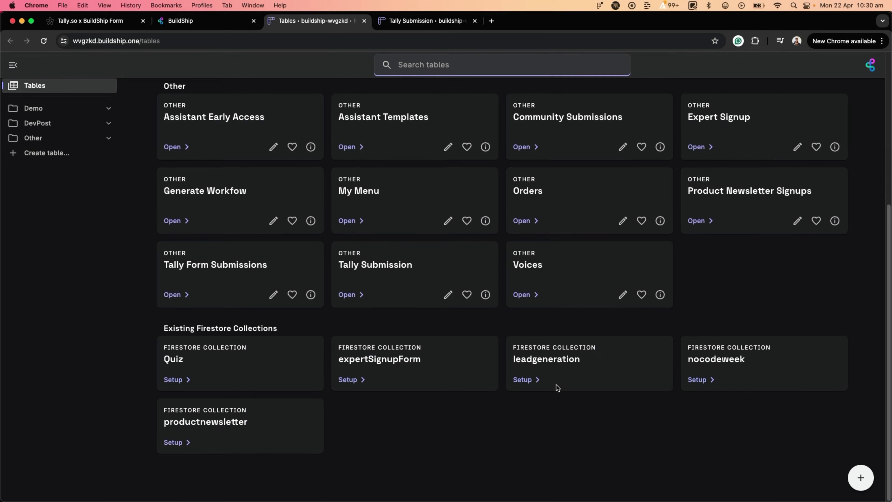
{"action": "left_click", "coordinate": [527, 382]}
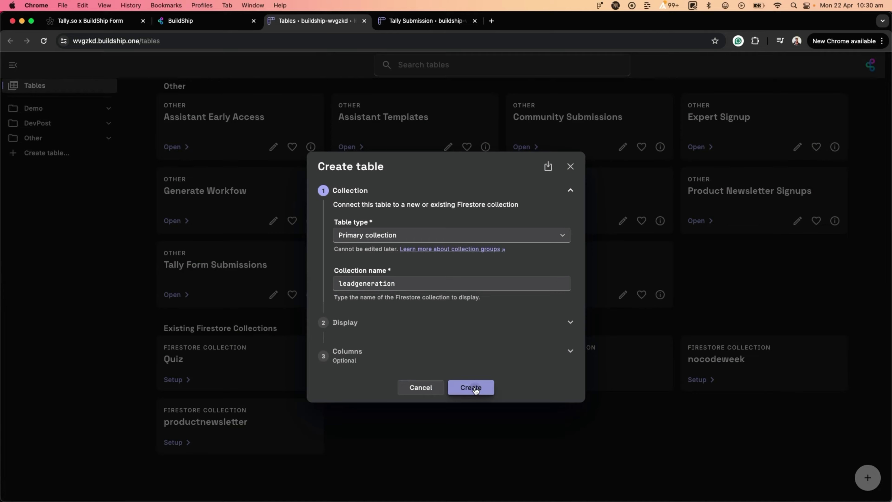
Step: Create the Leadgen table, importing all existing fields (Created At, Data, Event Id) with suggested names and types
{"action": "left_click", "coordinate": [472, 387]}
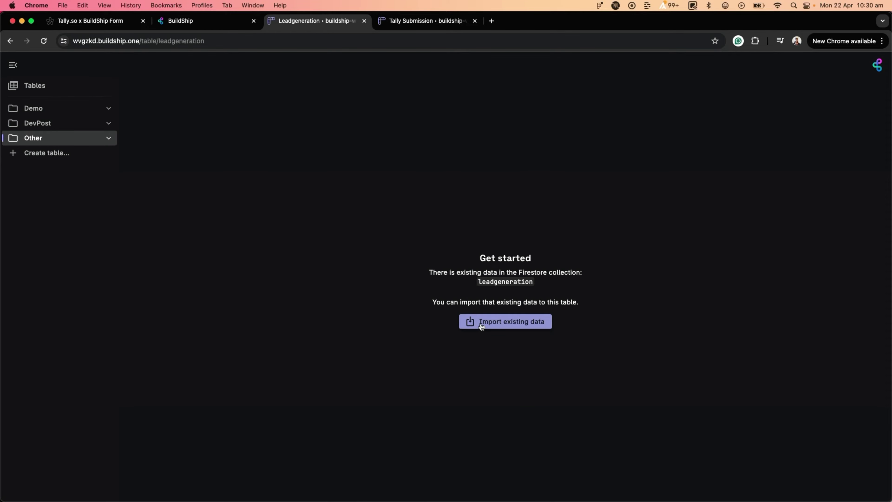
{"action": "left_click", "coordinate": [478, 328]}
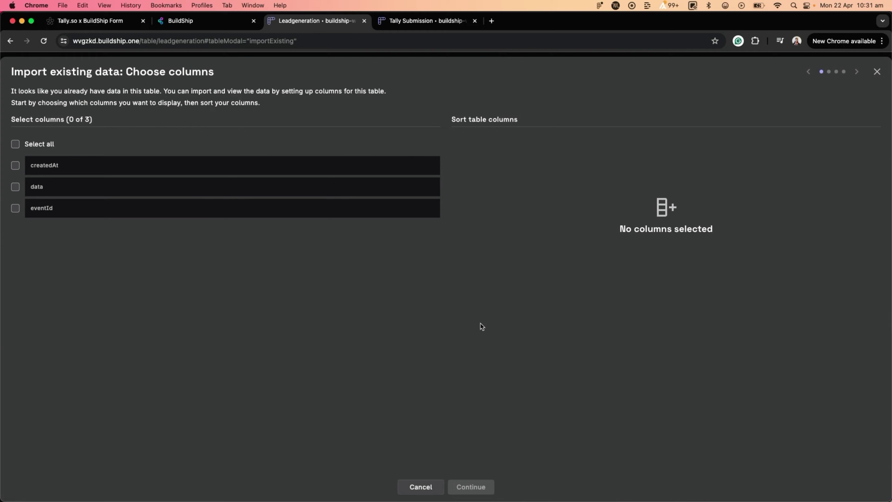
{"action": "left_click", "coordinate": [15, 144]}
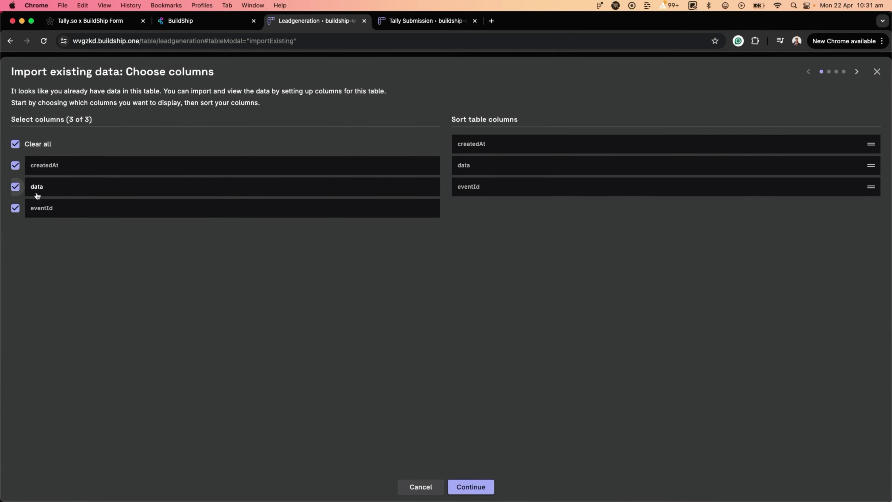
{"action": "left_click", "coordinate": [476, 489]}
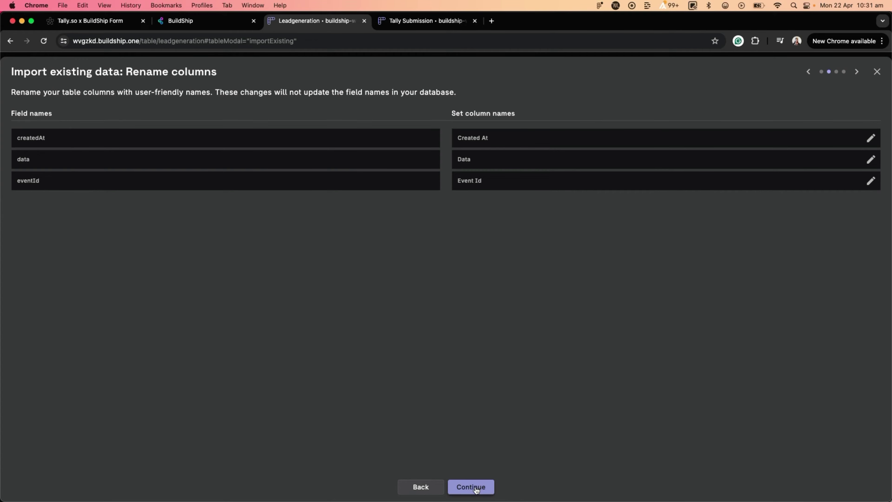
{"action": "left_click", "coordinate": [476, 488]}
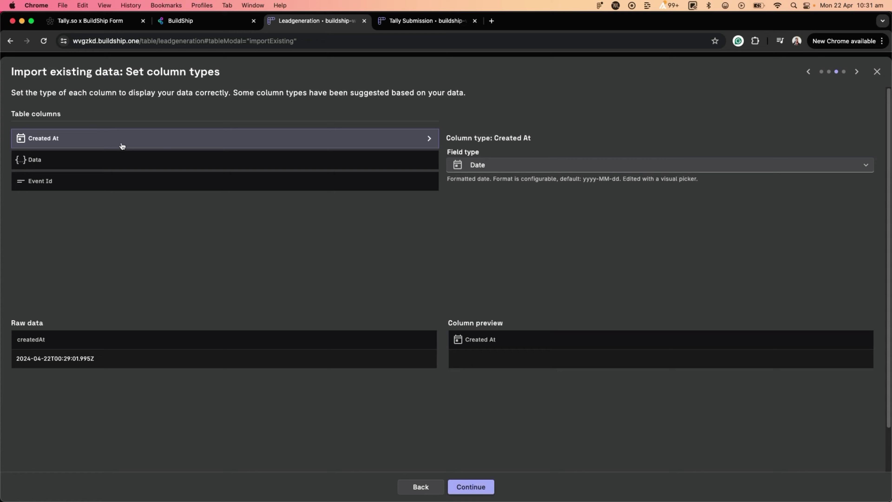
{"action": "left_click", "coordinate": [478, 491]}
{"action": "left_click", "coordinate": [479, 492]}
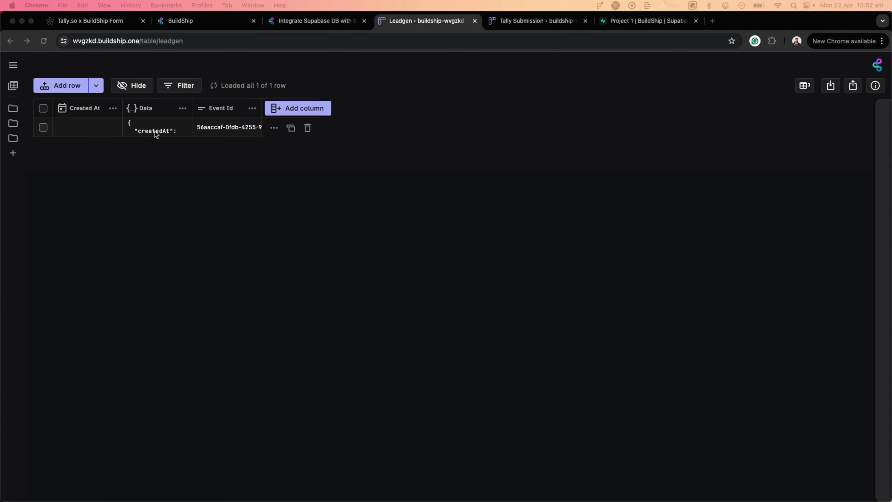
Step: Inspect the row's Data value as an enlarged JSON tree, then switch to Tally's webhook events log
{"action": "left_click", "coordinate": [156, 133]}
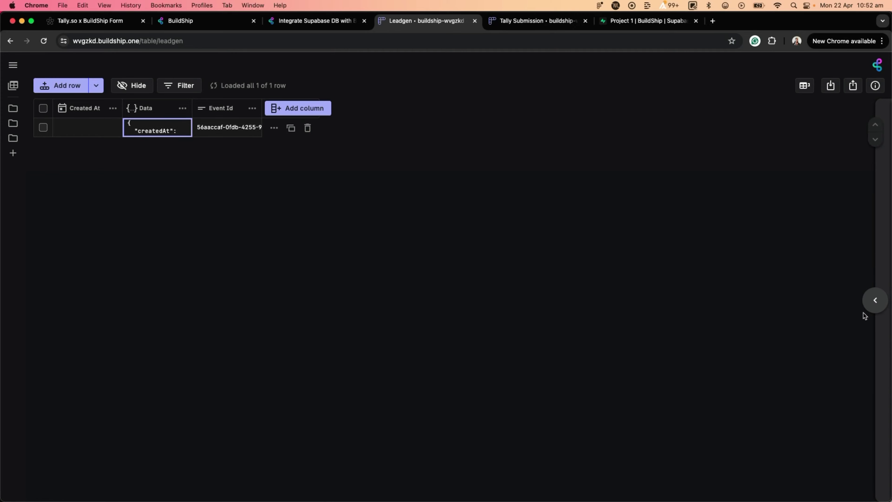
{"action": "left_click", "coordinate": [873, 299]}
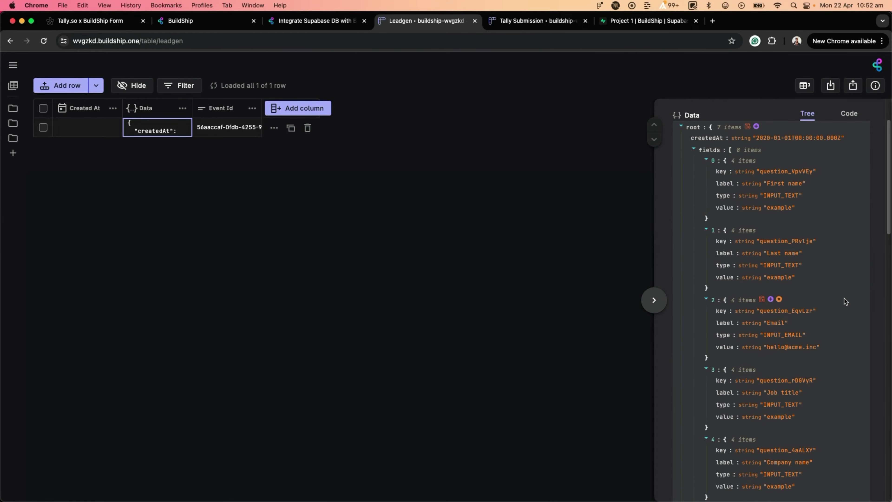
{"action": "key", "text": "super+equal"}
{"action": "key", "text": "super+equal"}
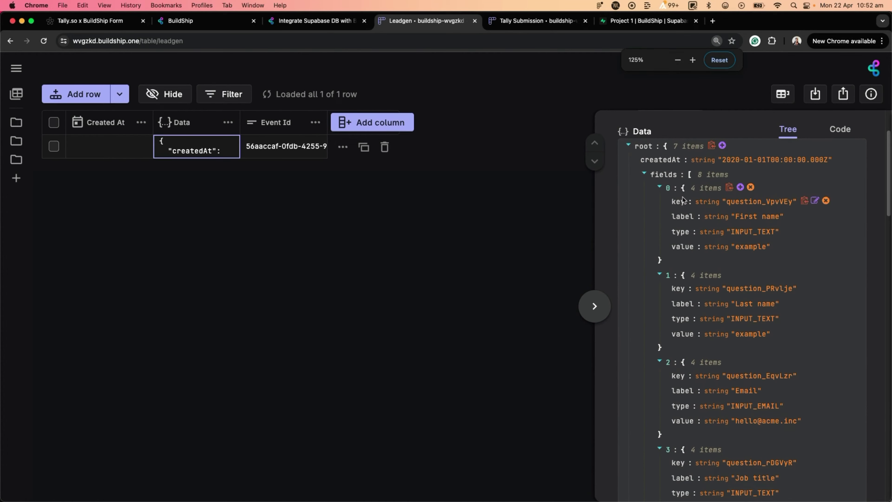
{"action": "scroll", "coordinate": [678, 259], "scroll_direction": "down", "scroll_amount": 1}
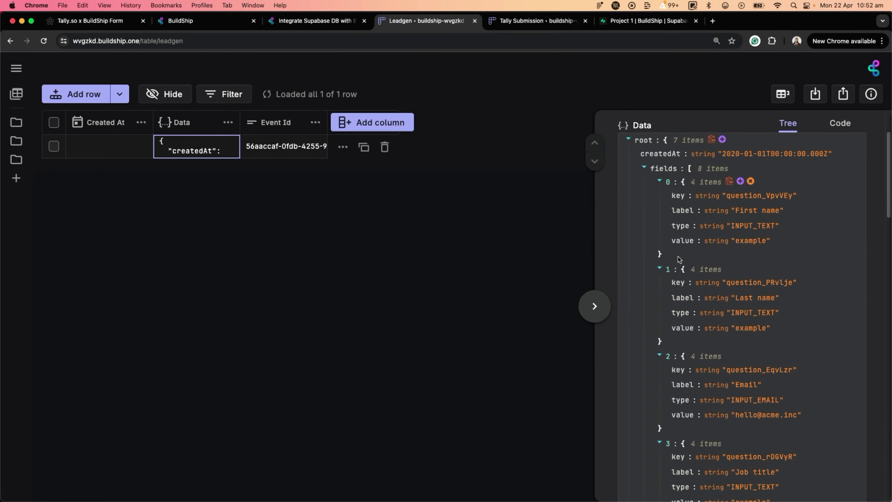
{"action": "scroll", "coordinate": [678, 259], "scroll_direction": "down", "scroll_amount": 4}
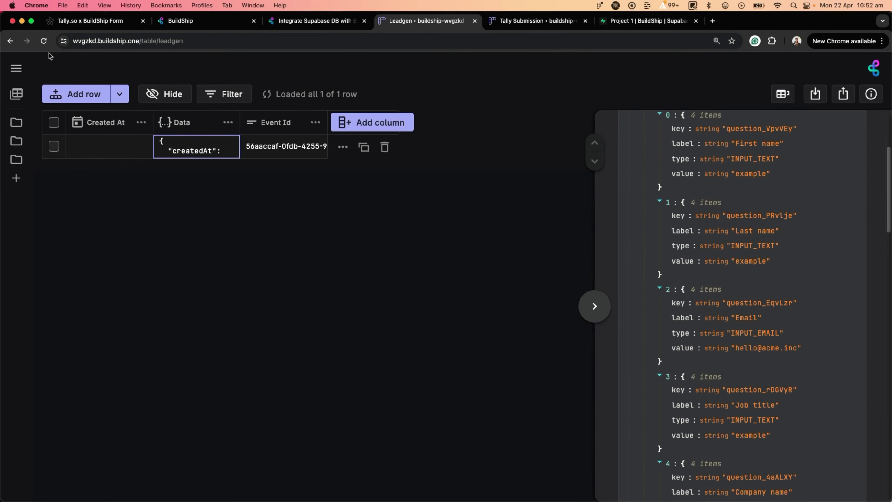
{"action": "left_click", "coordinate": [71, 22]}
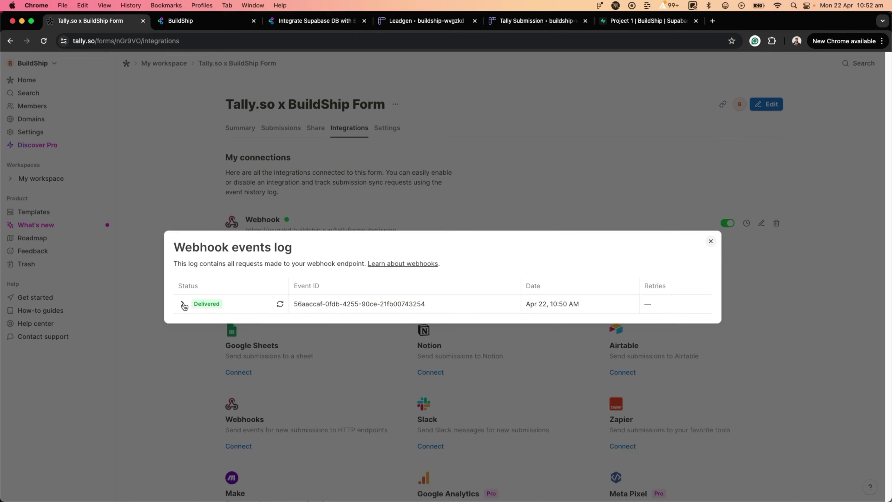
Step: Expand the delivered webhook event's JSON payload, read through it, and return to the Leadgen table
{"action": "left_click", "coordinate": [183, 304]}
{"action": "scroll", "coordinate": [344, 281], "scroll_direction": "down", "scroll_amount": 5}
{"action": "scroll", "coordinate": [344, 284], "scroll_direction": "down", "scroll_amount": 3}
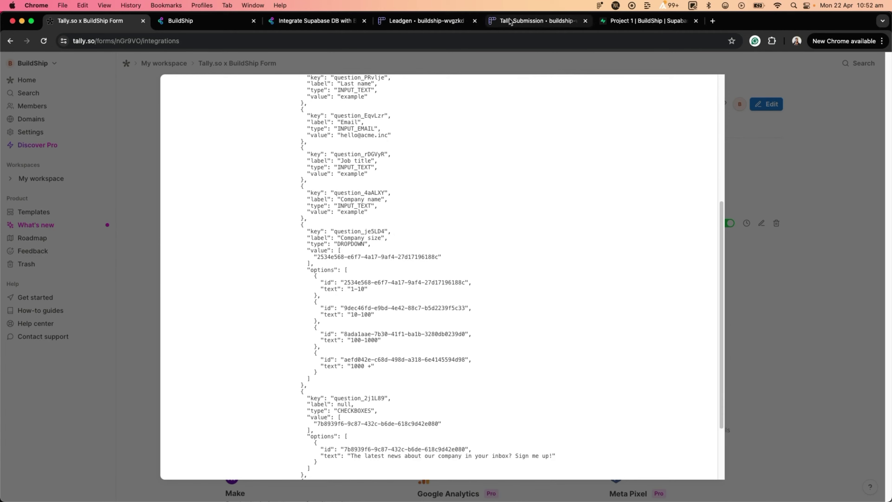
{"action": "left_click", "coordinate": [414, 22]}
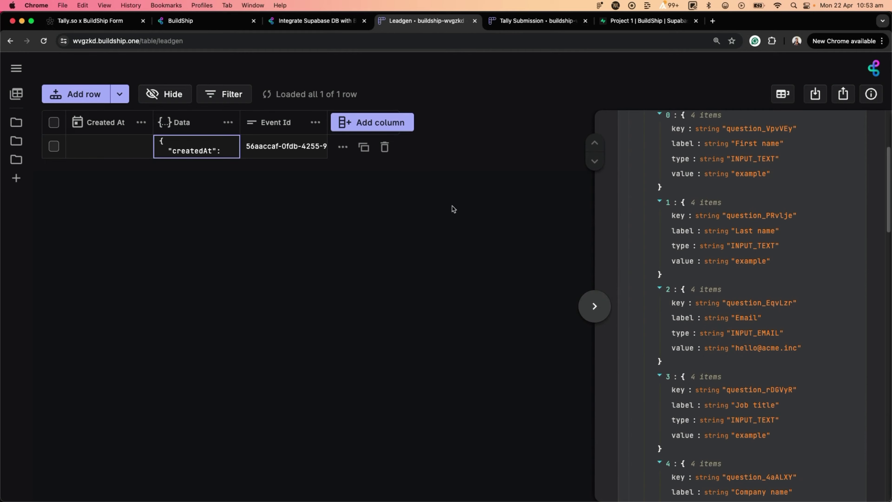
Step: Add a Short Text column 'First Name' with field key data.fields[0].value
{"action": "left_click", "coordinate": [380, 123]}
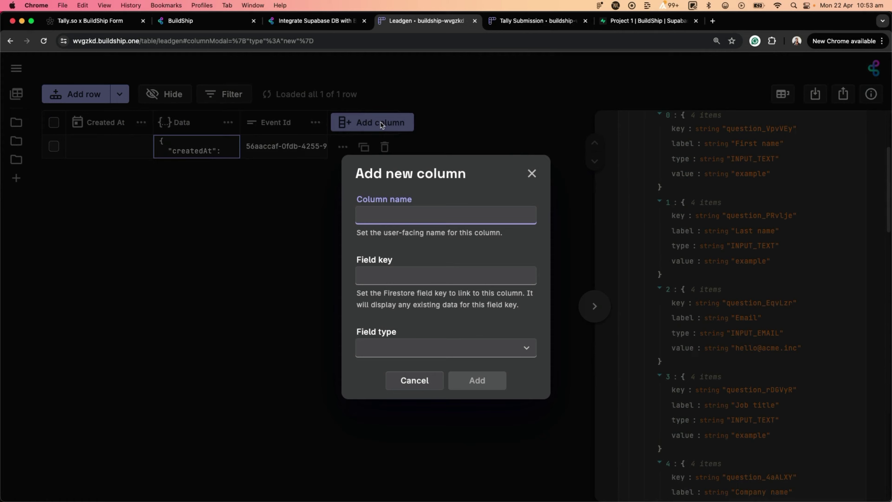
{"action": "type", "text": "First Name"}
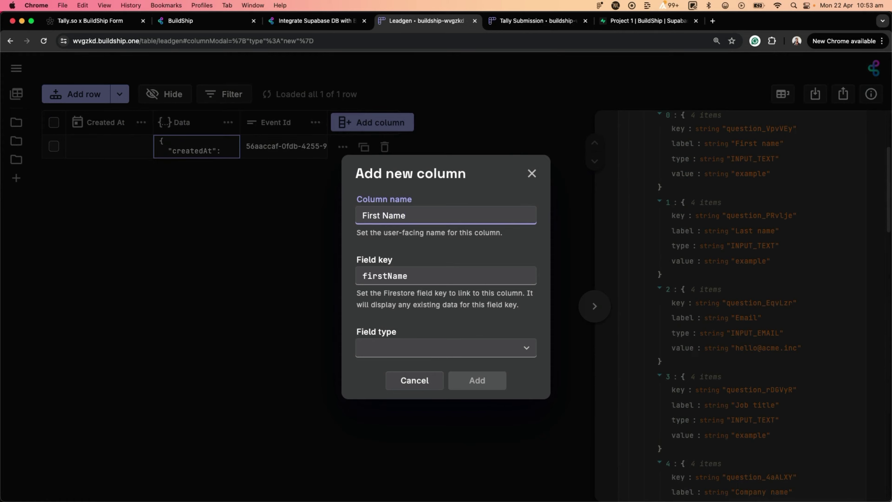
{"action": "double_click", "coordinate": [373, 276]}
{"action": "type", "text": "data"}
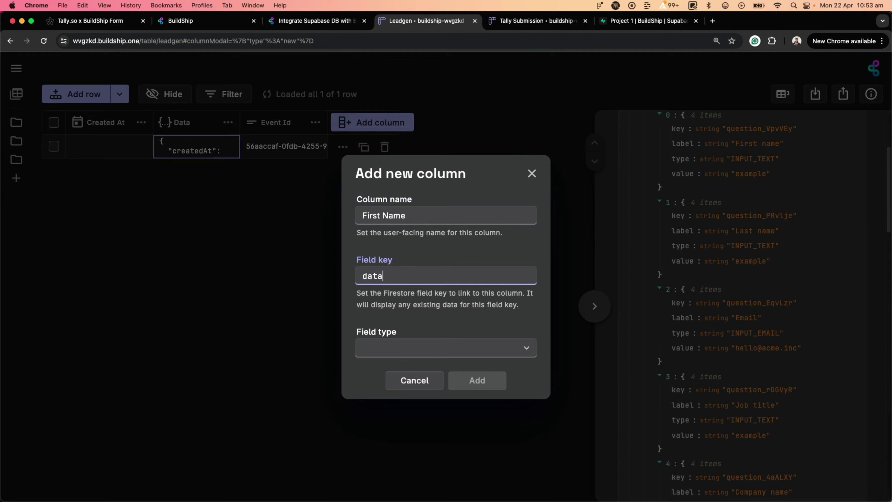
{"action": "type", "text": ".fields[0].value"}
{"action": "key", "text": "super+a"}
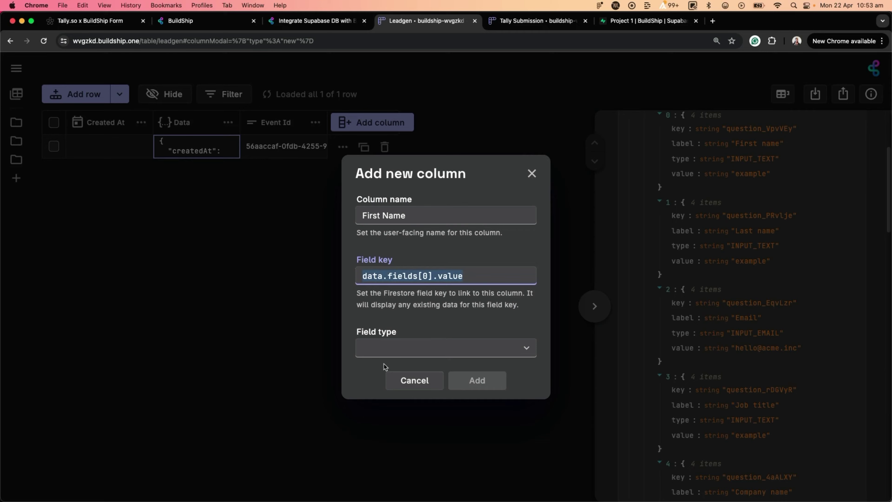
{"action": "left_click", "coordinate": [390, 353]}
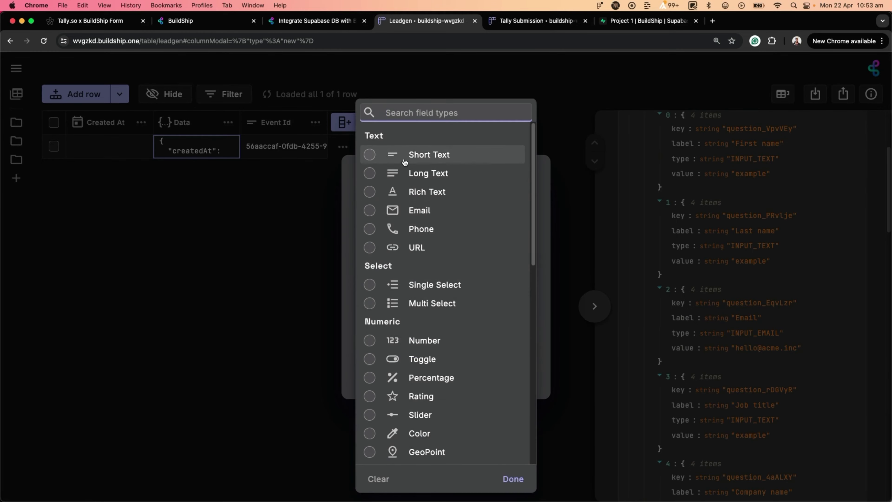
{"action": "left_click", "coordinate": [403, 160]}
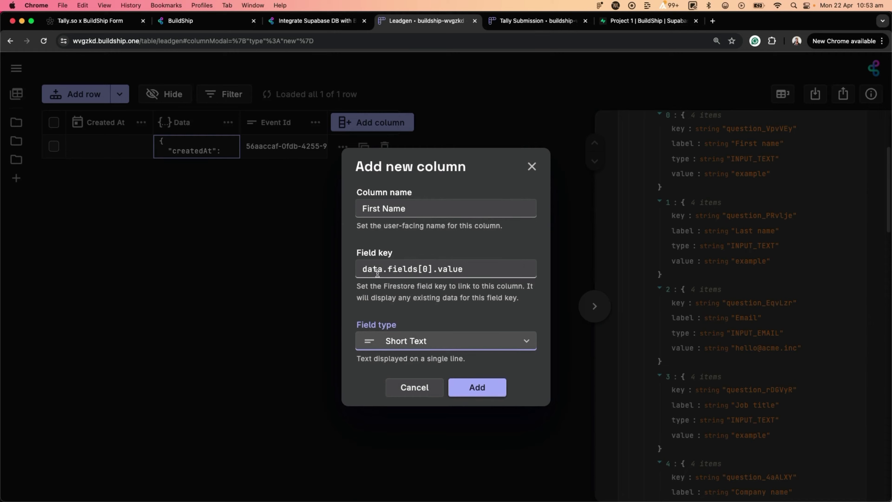
{"action": "left_click", "coordinate": [471, 393]}
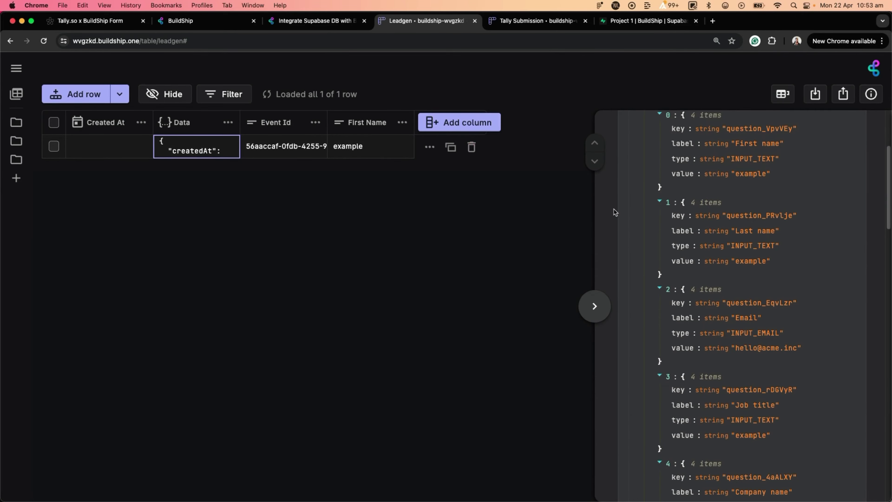
{"action": "scroll", "coordinate": [693, 243], "scroll_direction": "up", "scroll_amount": 5}
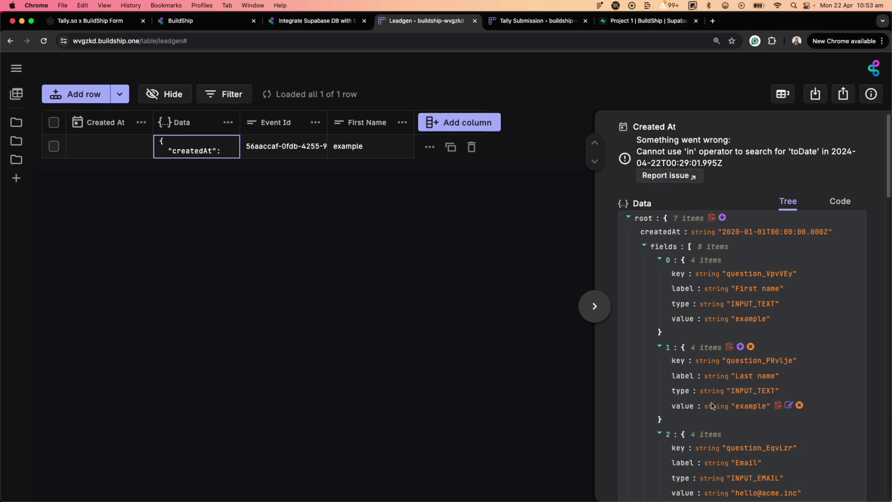
{"action": "scroll", "coordinate": [736, 366], "scroll_direction": "down", "scroll_amount": 1}
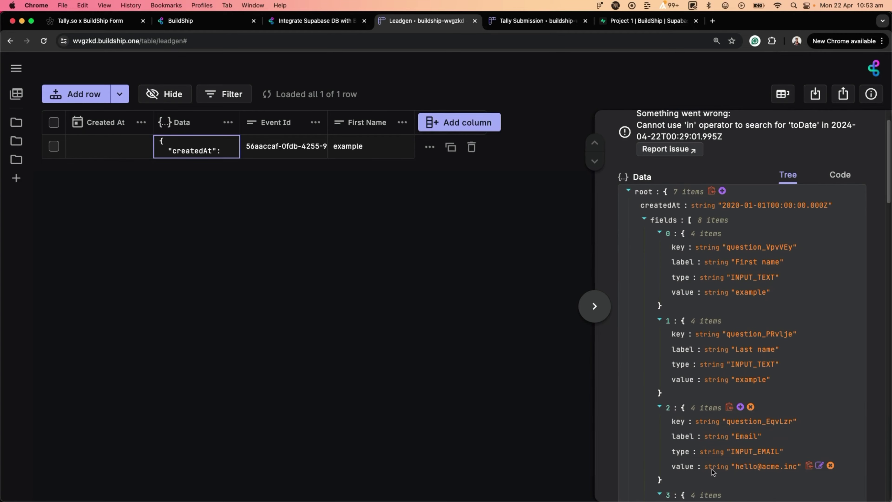
{"action": "scroll", "coordinate": [760, 471], "scroll_direction": "down", "scroll_amount": 3}
{"action": "scroll", "coordinate": [760, 472], "scroll_direction": "down", "scroll_amount": 4}
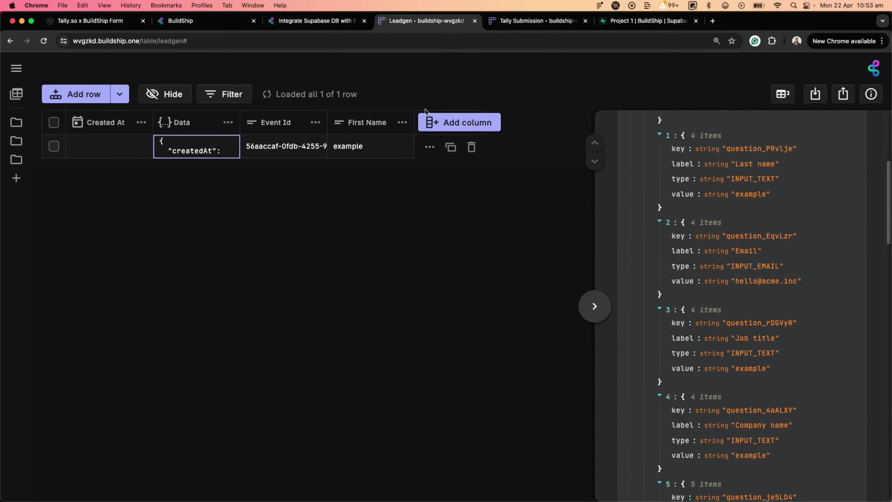
Step: Add a Last Name column filled from the form's fields
{"action": "left_click", "coordinate": [446, 131]}
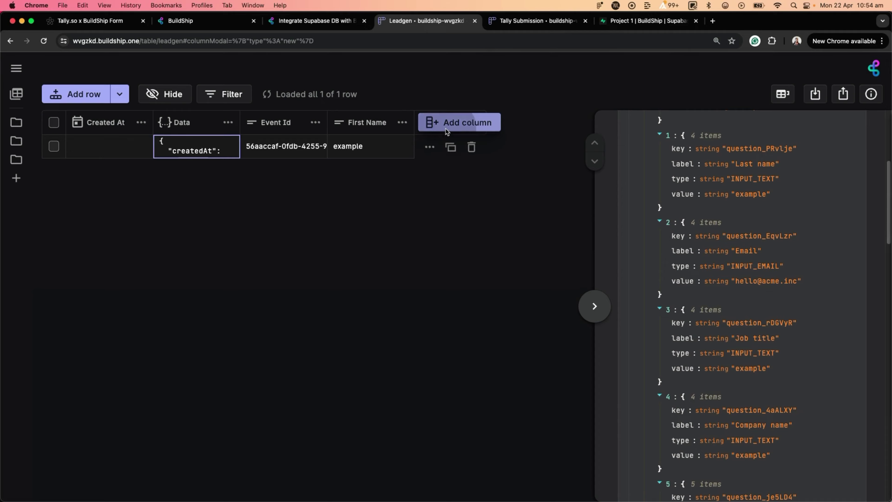
{"action": "type", "text": "Last Name"}
{"action": "left_click", "coordinate": [411, 349]}
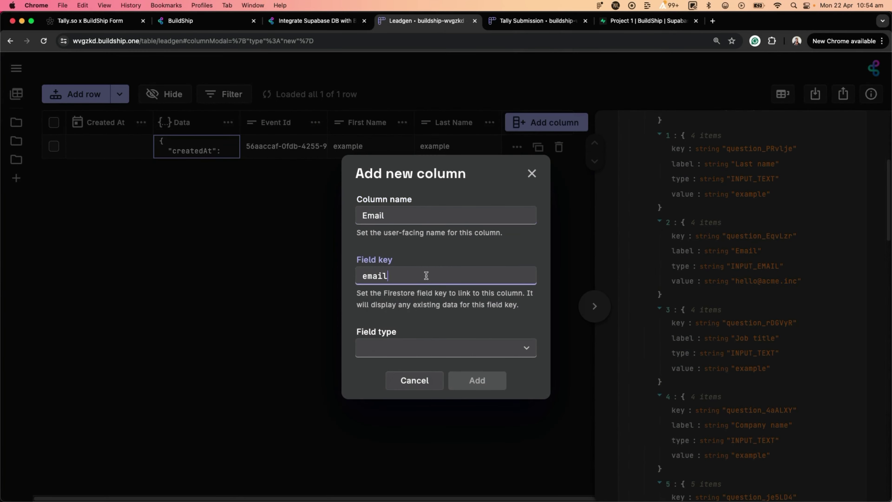
{"action": "left_click", "coordinate": [411, 350]}
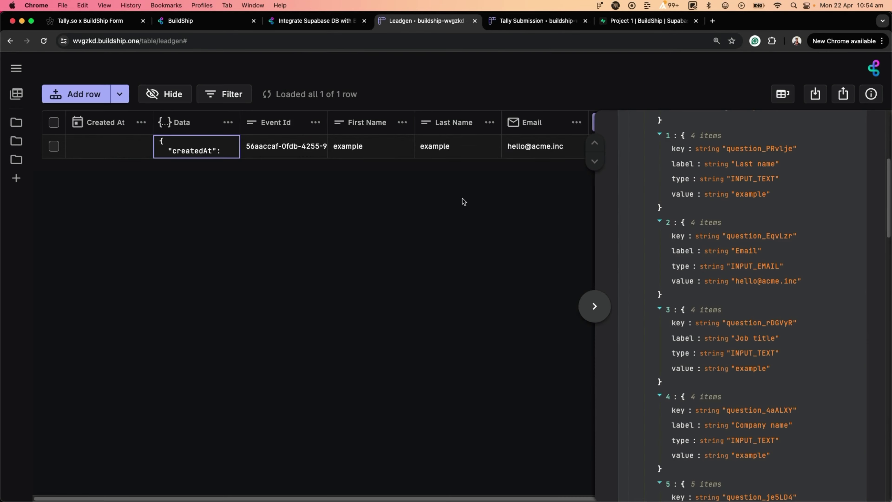
{"action": "scroll", "coordinate": [462, 201], "scroll_direction": "right", "scroll_amount": 3}
Step: Add Job Title (data.fields[3].value) and Company columns, then collapse the data side panel
{"action": "left_click", "coordinate": [510, 123]}
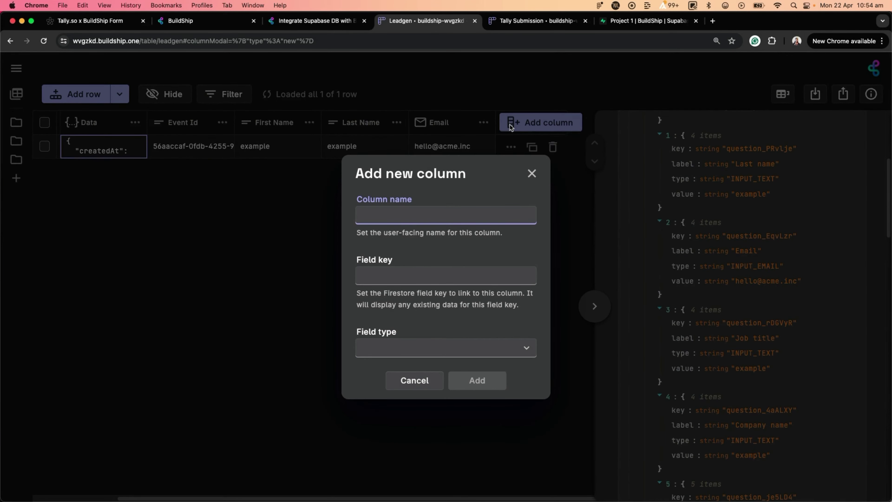
{"action": "type", "text": "Job Title"}
{"action": "key", "text": "Tab"}
{"action": "type", "text": "data.fields[3].value"}
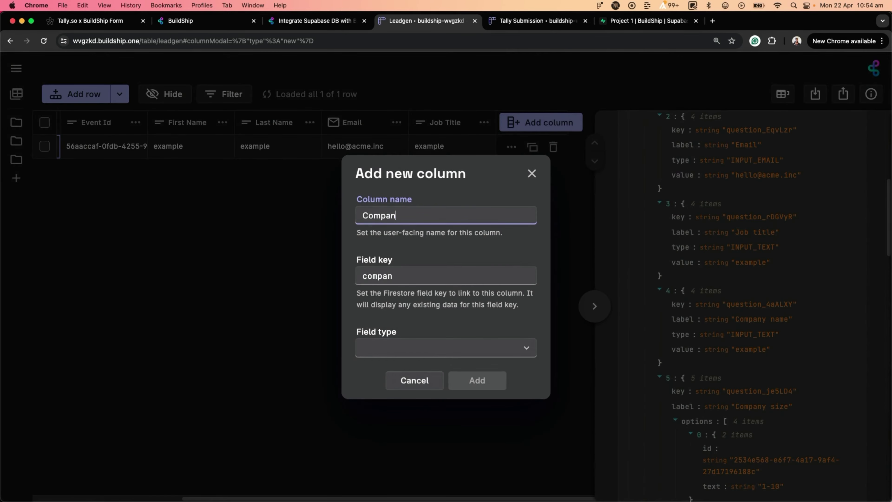
{"action": "type", "text": "y"}
{"action": "key", "text": "Tab"}
{"action": "type", "text": "data.fields[].value"}
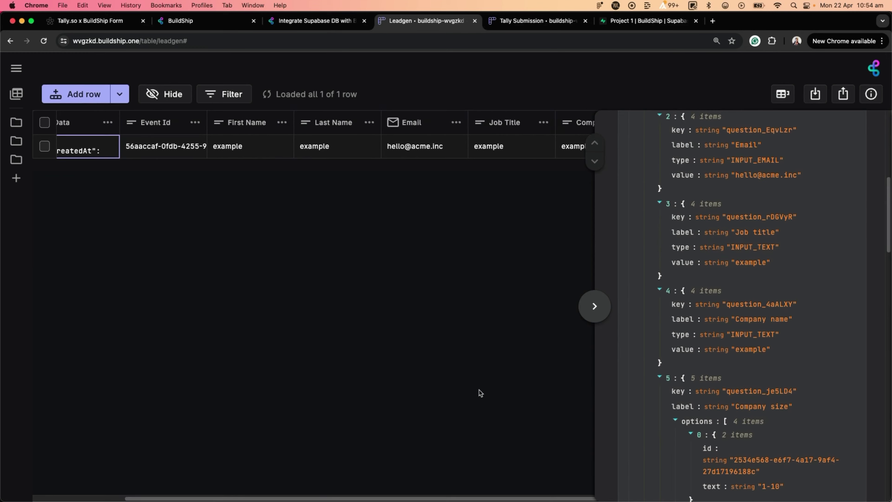
{"action": "scroll", "coordinate": [477, 393], "scroll_direction": "right", "scroll_amount": 3}
{"action": "scroll", "coordinate": [709, 429], "scroll_direction": "down", "scroll_amount": 5}
{"action": "scroll", "coordinate": [709, 429], "scroll_direction": "down", "scroll_amount": 3}
{"action": "scroll", "coordinate": [167, 197], "scroll_direction": "left", "scroll_amount": 3}
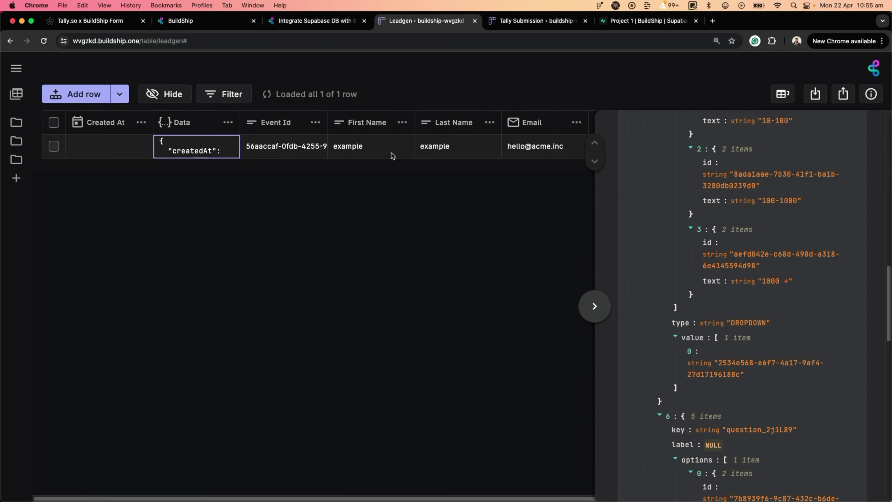
{"action": "scroll", "coordinate": [392, 155], "scroll_direction": "right", "scroll_amount": 3}
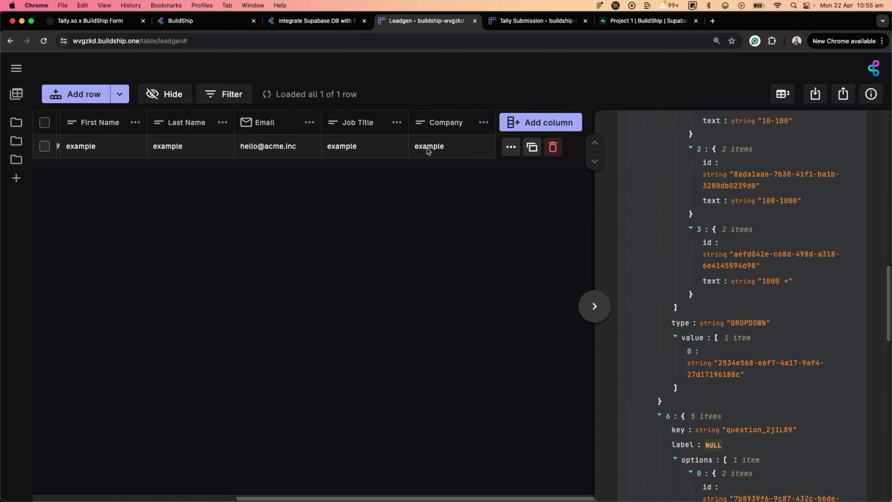
{"action": "scroll", "coordinate": [384, 216], "scroll_direction": "left", "scroll_amount": 5}
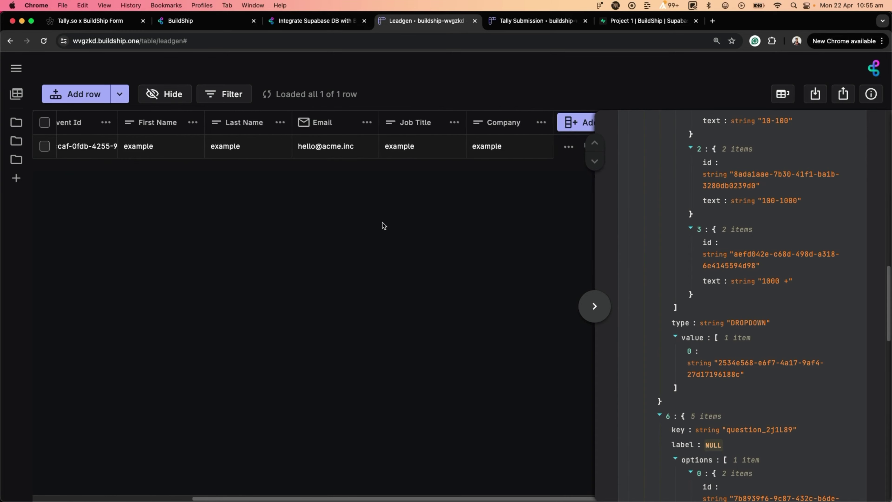
{"action": "left_click", "coordinate": [594, 306]}
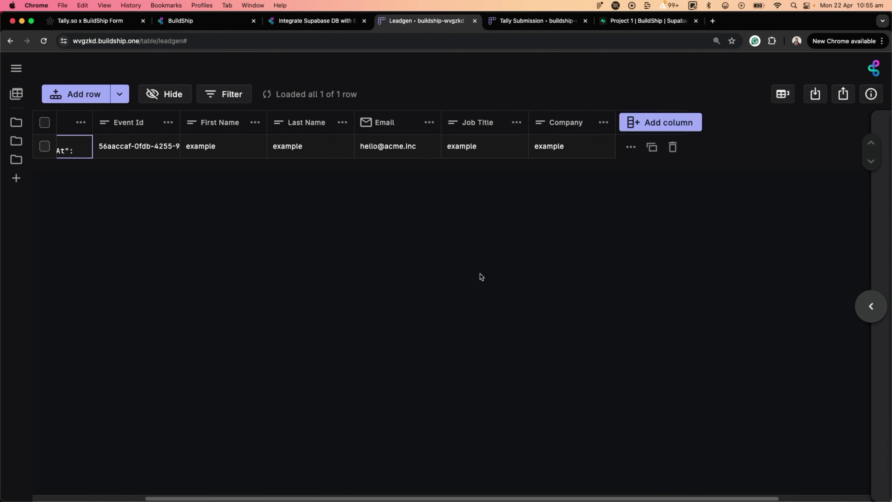
Step: Delete the Data, Created At and Event Id columns, confirming each deletion
{"action": "scroll", "coordinate": [480, 274], "scroll_direction": "left", "scroll_amount": 4}
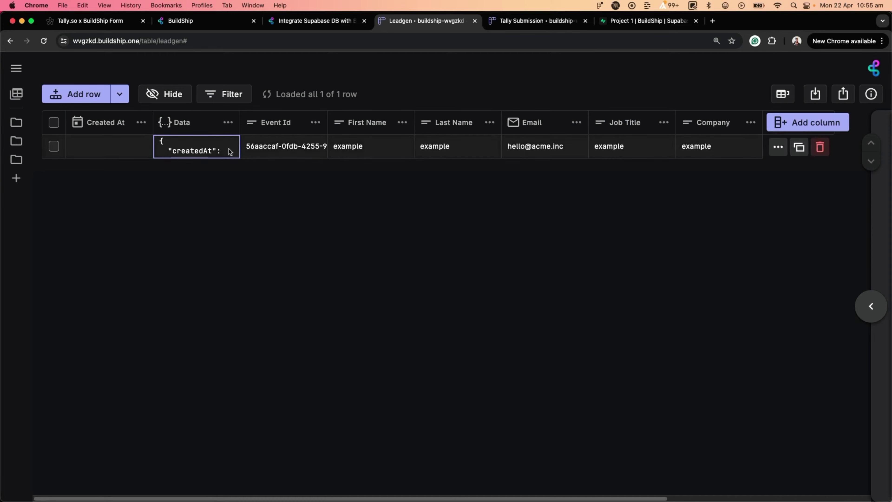
{"action": "left_click", "coordinate": [227, 122]}
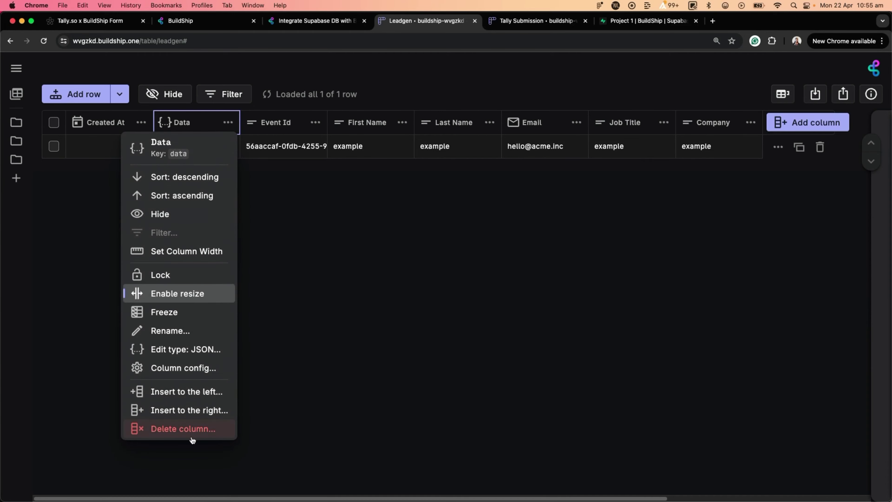
{"action": "left_click", "coordinate": [193, 435]}
{"action": "left_click", "coordinate": [492, 341]}
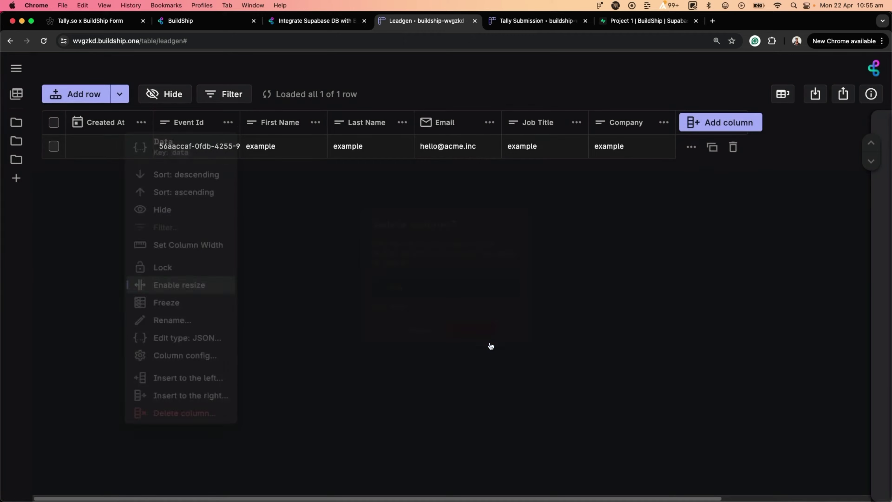
{"action": "left_click", "coordinate": [141, 122]}
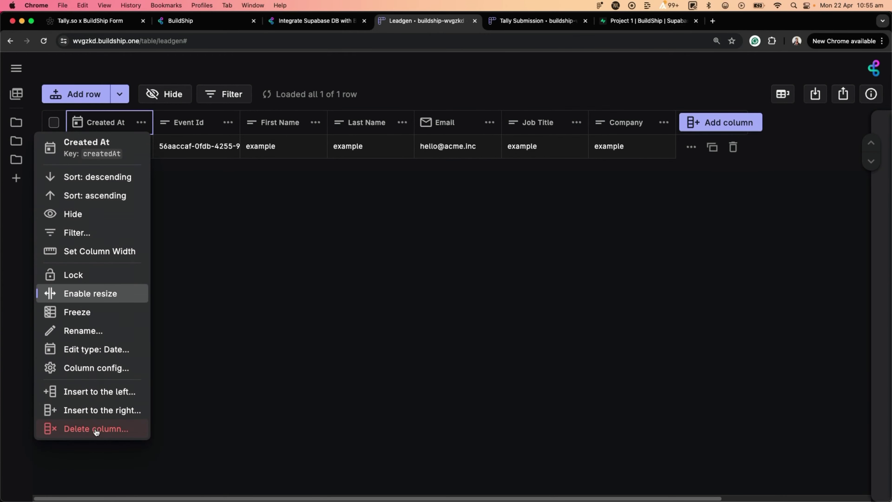
{"action": "left_click", "coordinate": [95, 429]}
{"action": "left_click", "coordinate": [464, 348]}
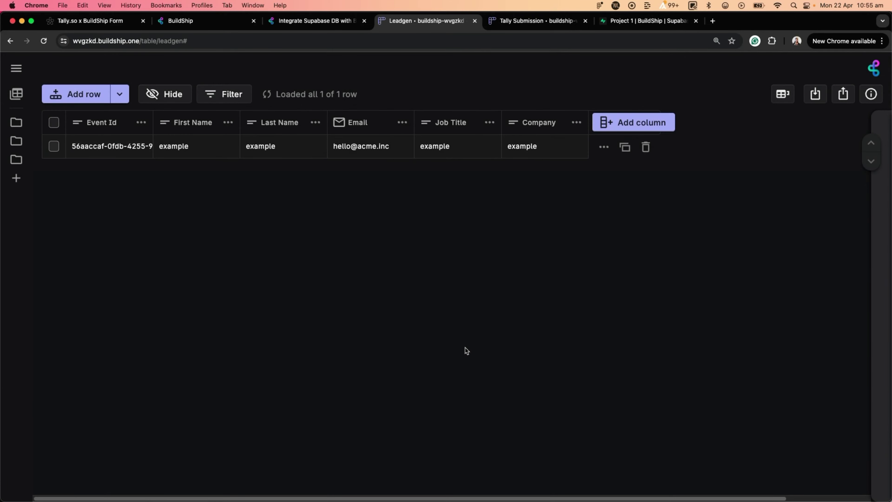
{"action": "left_click", "coordinate": [141, 122]}
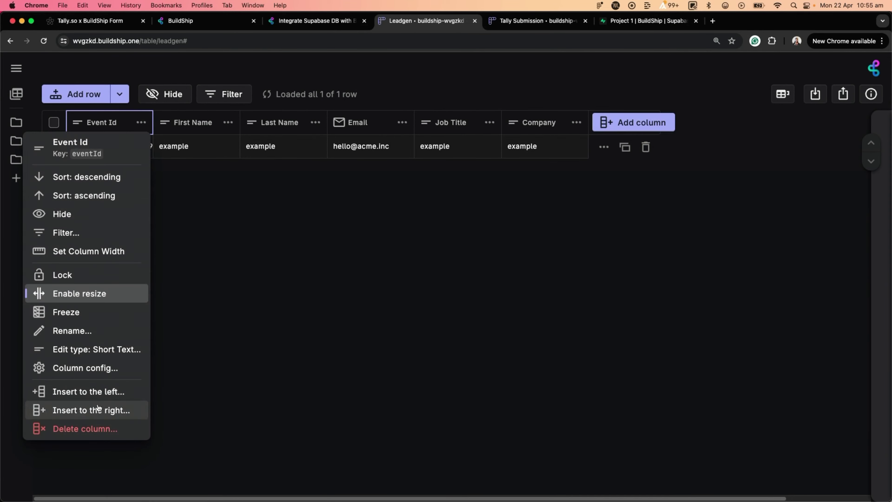
{"action": "left_click", "coordinate": [96, 429]}
{"action": "left_click", "coordinate": [460, 344]}
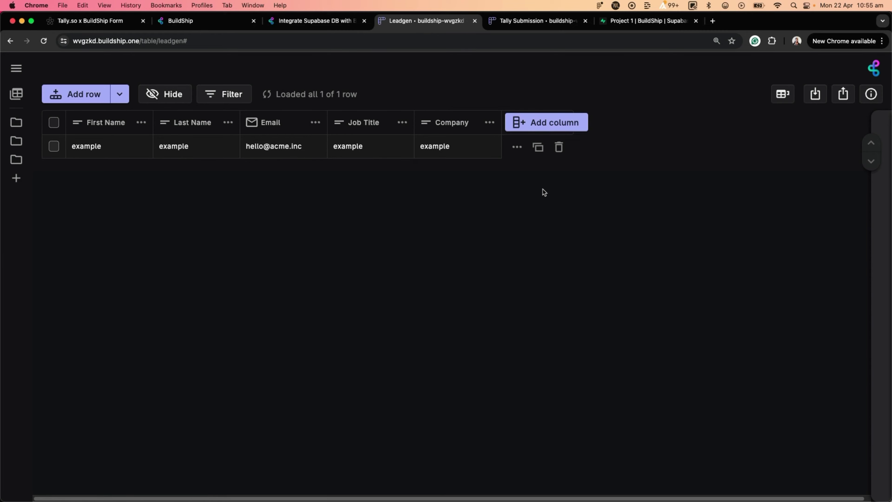
Step: Check the webhook's event history in Tally, then return to the Leadgen table now showing two rows
{"action": "left_click", "coordinate": [121, 25]}
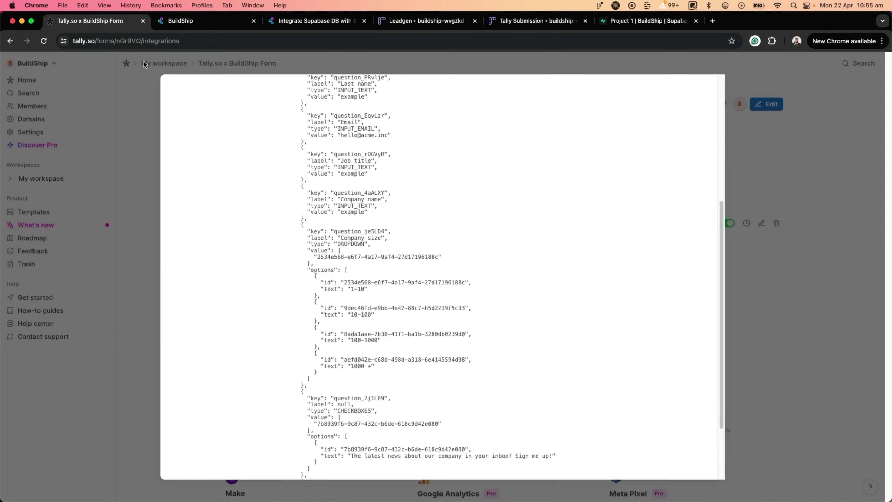
{"action": "left_click", "coordinate": [113, 156]}
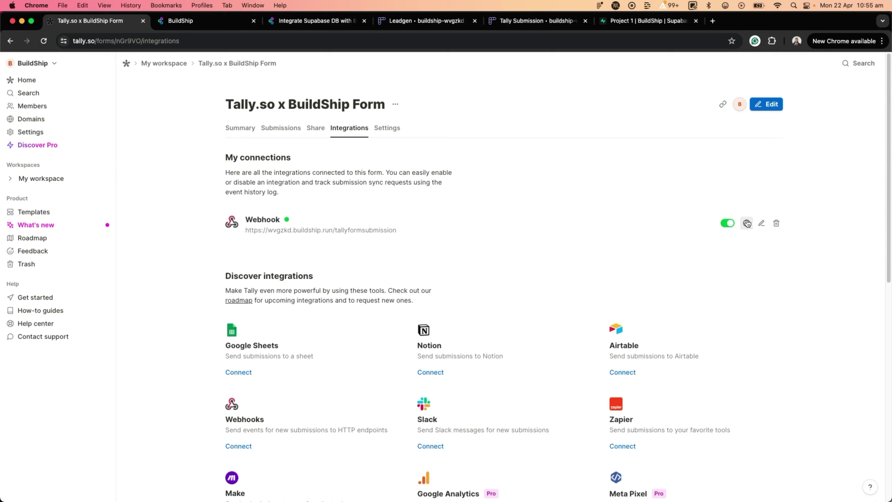
{"action": "left_click", "coordinate": [746, 223]}
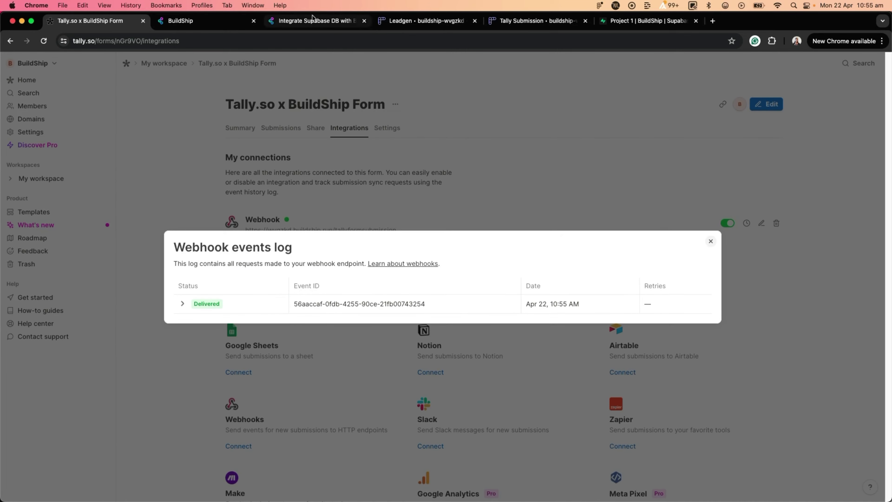
{"action": "left_click", "coordinate": [421, 21]}
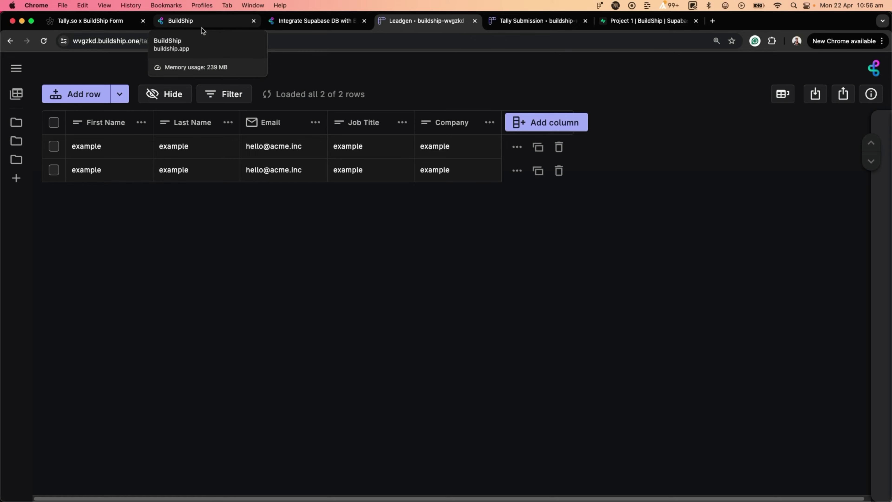
Step: Insert a Supabase Create Row node right after the Rest API Call trigger
{"action": "left_click", "coordinate": [202, 28]}
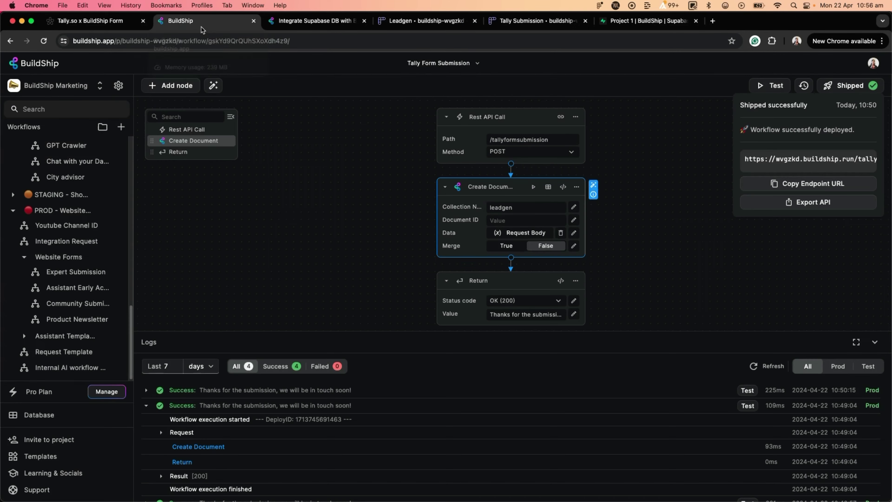
{"action": "left_click", "coordinate": [619, 220]}
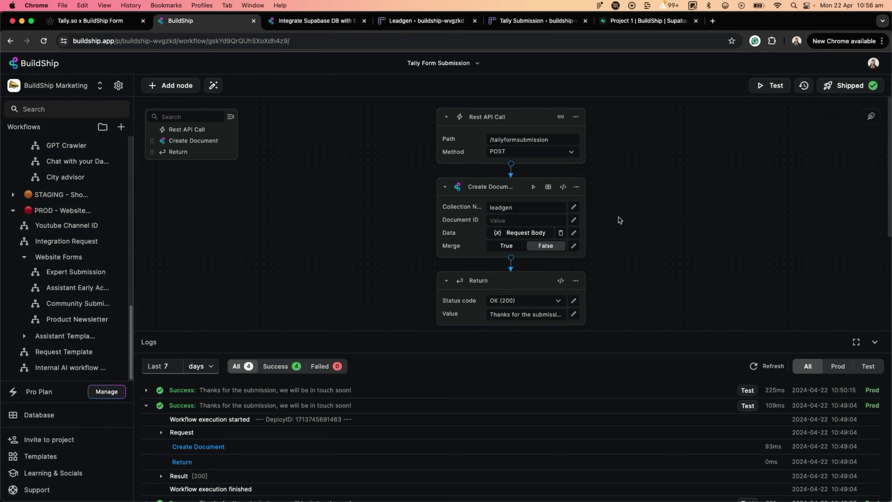
{"action": "left_click", "coordinate": [873, 342]}
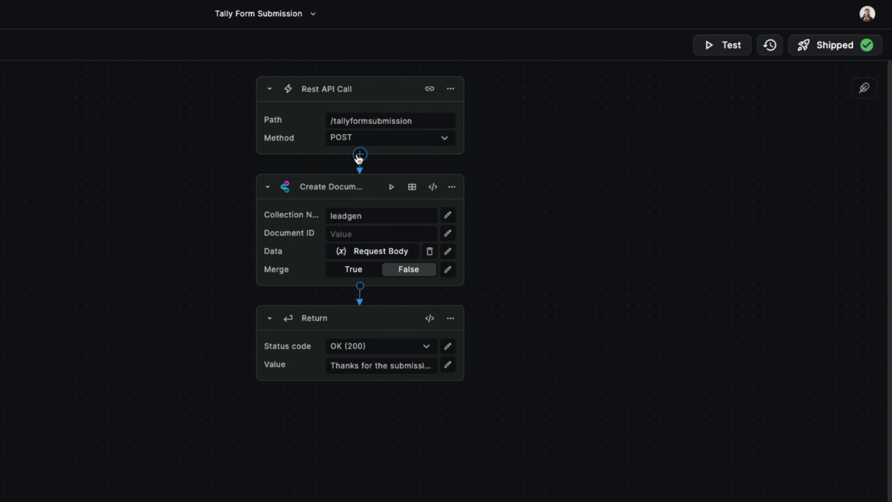
{"action": "left_click", "coordinate": [359, 155]}
{"action": "type", "text": "supabase"}
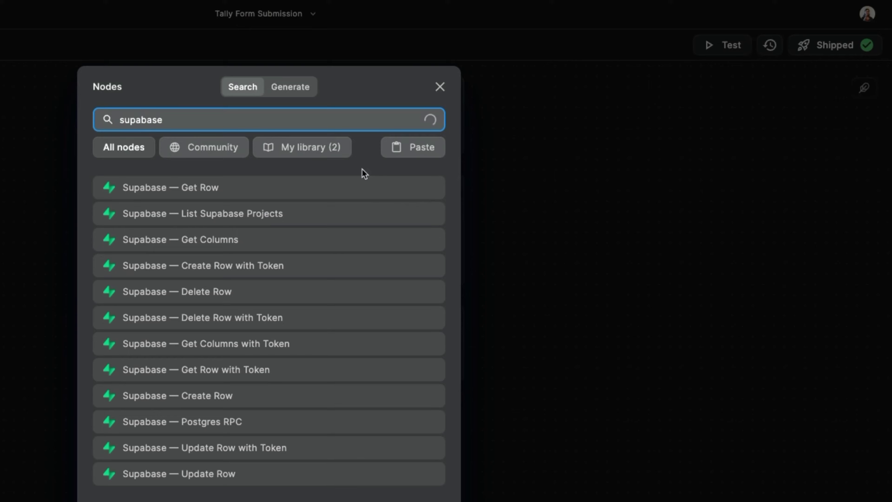
{"action": "left_click", "coordinate": [260, 398]}
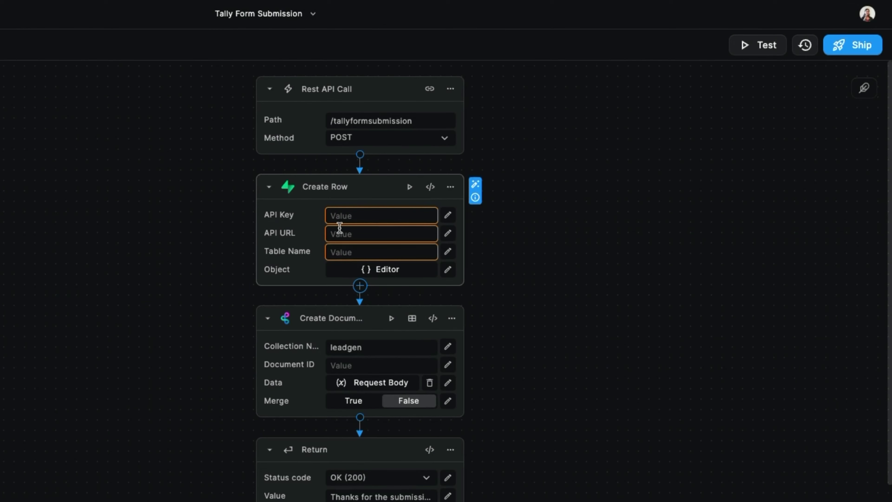
Step: Consult the Create Row node info and its Supabase tutorial, then return to the workflow
{"action": "mouse_move", "coordinate": [474, 195]}
{"action": "left_click", "coordinate": [474, 199]}
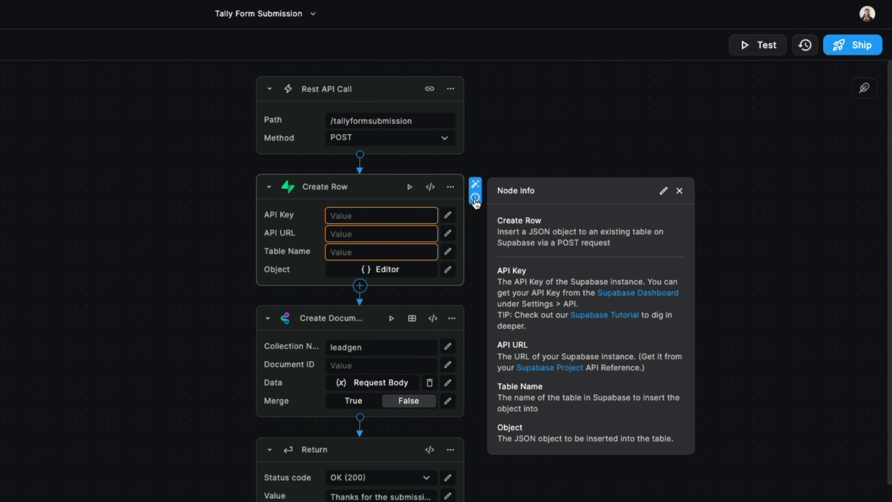
{"action": "left_click", "coordinate": [581, 315]}
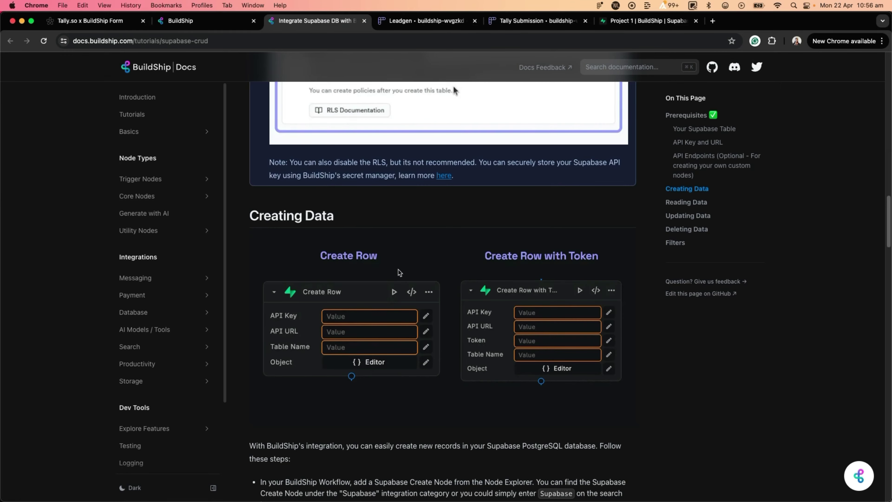
{"action": "scroll", "coordinate": [398, 271], "scroll_direction": "down", "scroll_amount": 1}
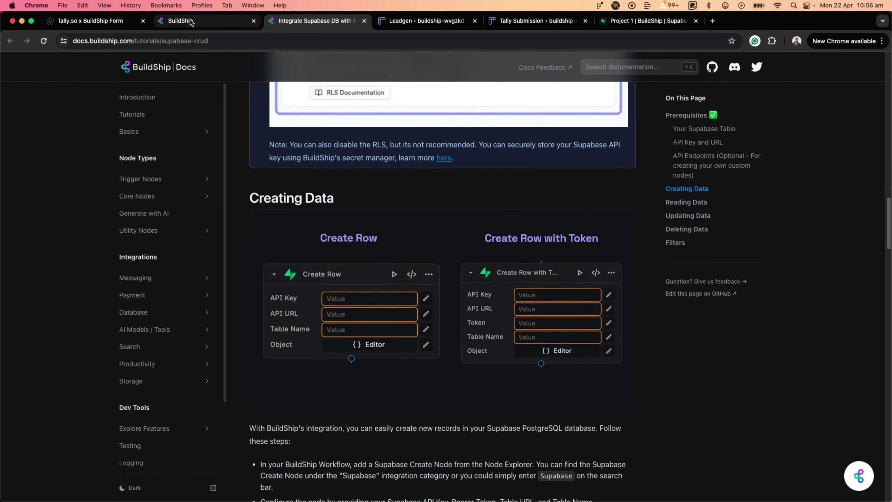
{"action": "left_click", "coordinate": [190, 22]}
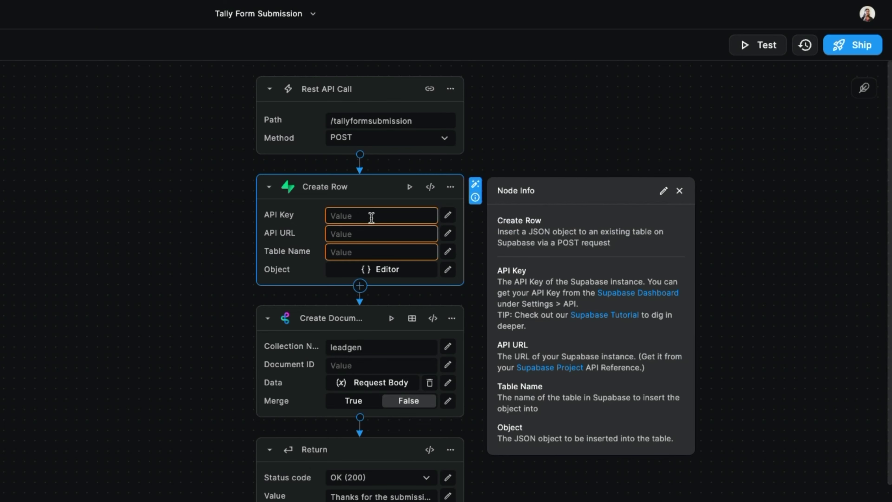
Step: Set Create Row's API Key to the Supabase Key and API URL to the Supabase Project env variables
{"action": "left_click", "coordinate": [372, 217]}
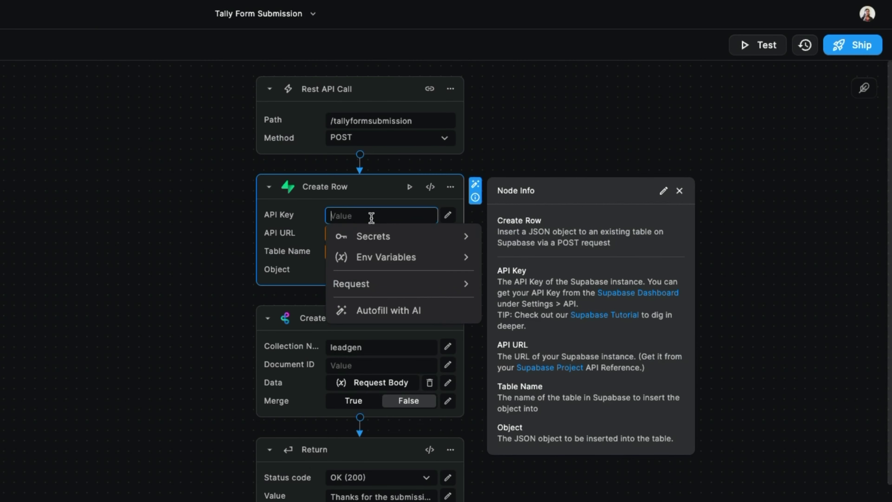
{"action": "left_click", "coordinate": [434, 264]}
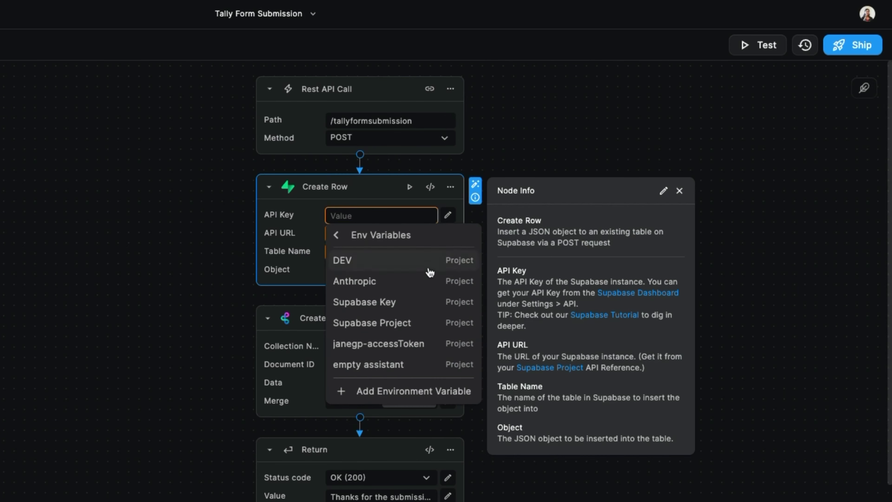
{"action": "left_click", "coordinate": [407, 305]}
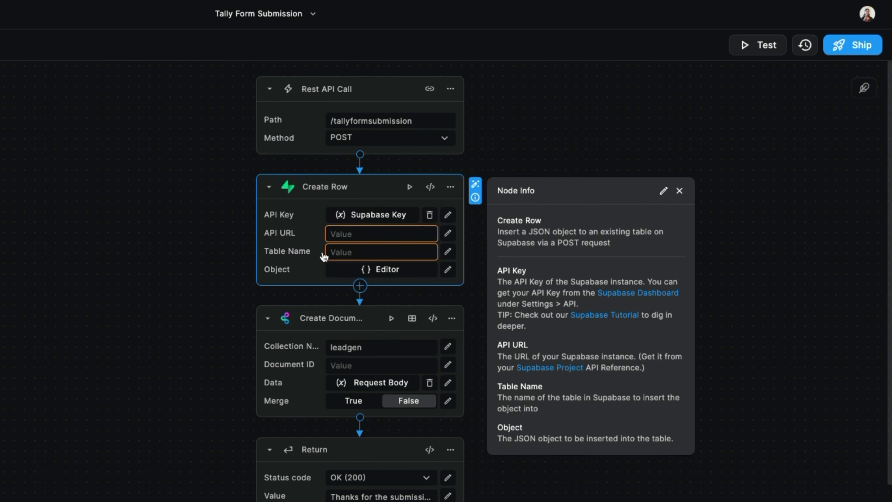
{"action": "left_click", "coordinate": [354, 233]}
{"action": "left_click", "coordinate": [383, 275]}
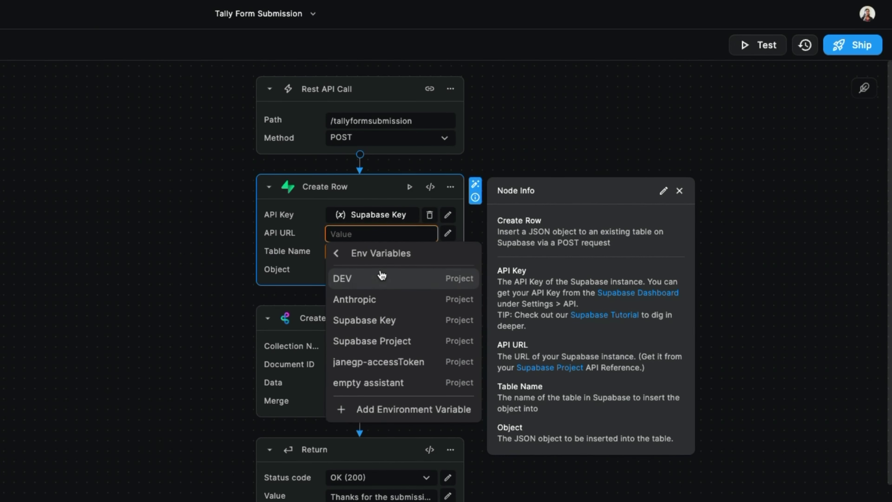
{"action": "left_click", "coordinate": [381, 343]}
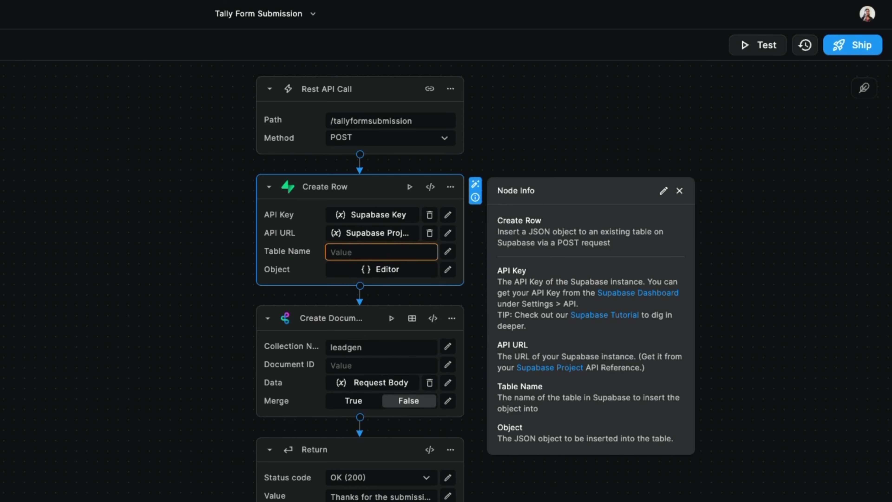
Step: Check the empty leadGeneration table in Supabase, then come back to the BuildShip workflow
{"action": "left_click", "coordinate": [613, 25]}
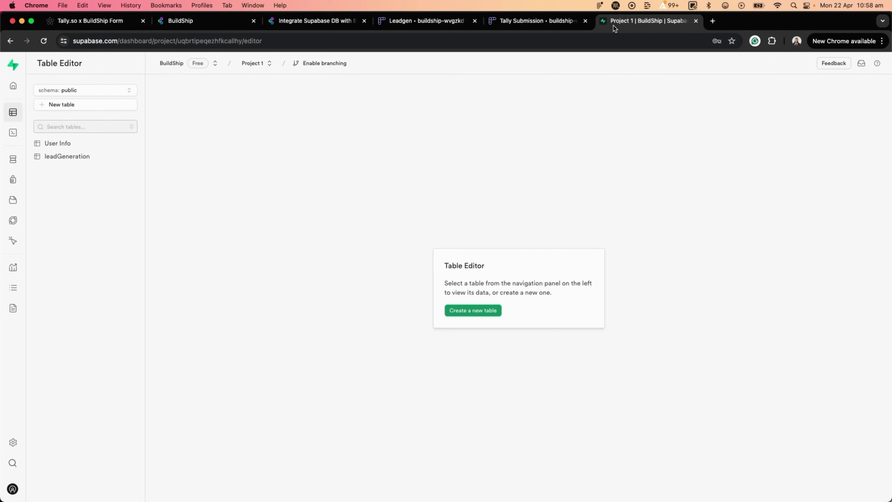
{"action": "left_click", "coordinate": [72, 159]}
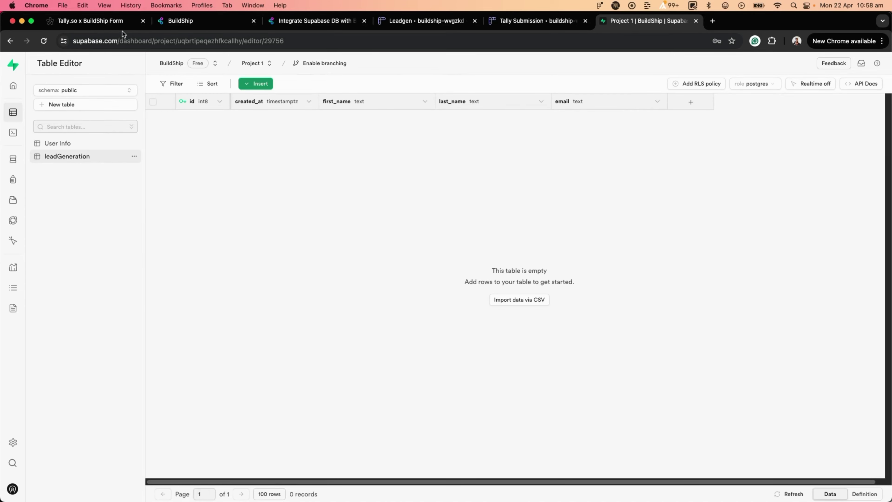
{"action": "left_click", "coordinate": [181, 21]}
Step: Enter leadGeneration as the Create Row Table Name, then open the row Object editor
{"action": "left_click", "coordinate": [376, 253]}
{"action": "type", "text": "l"}
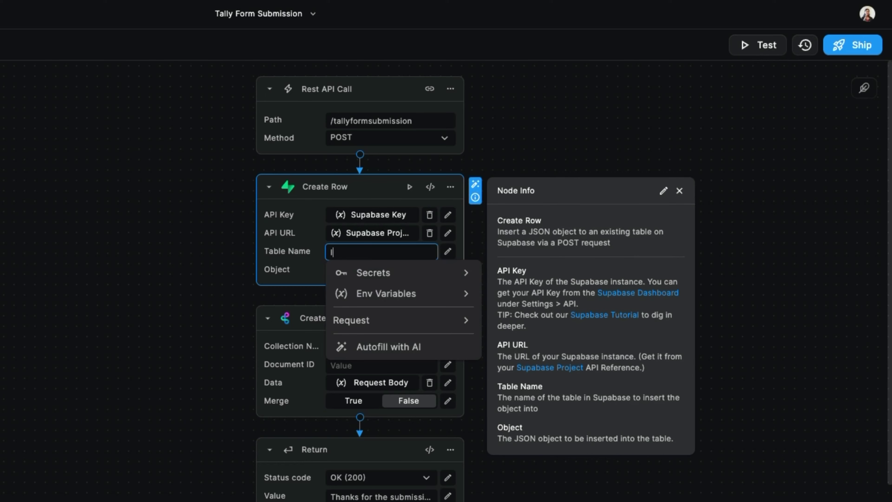
{"action": "type", "text": "eadGeneration"}
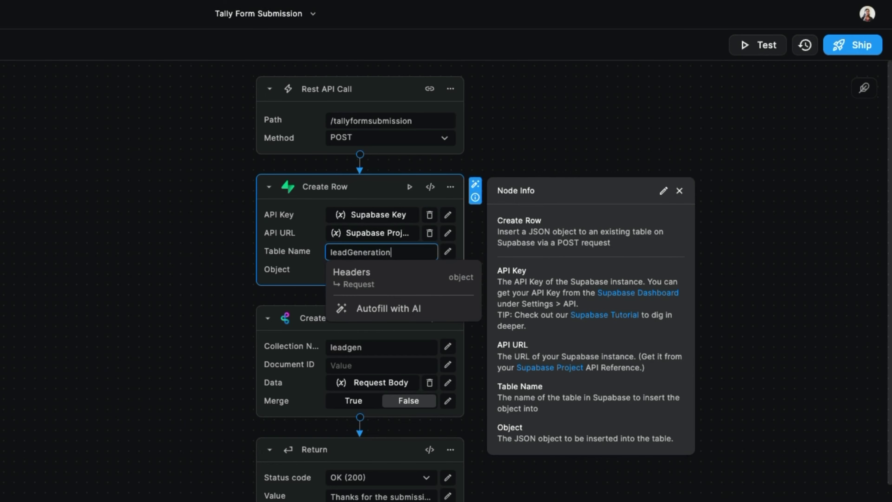
{"action": "left_click", "coordinate": [311, 276]}
{"action": "left_click", "coordinate": [470, 294]}
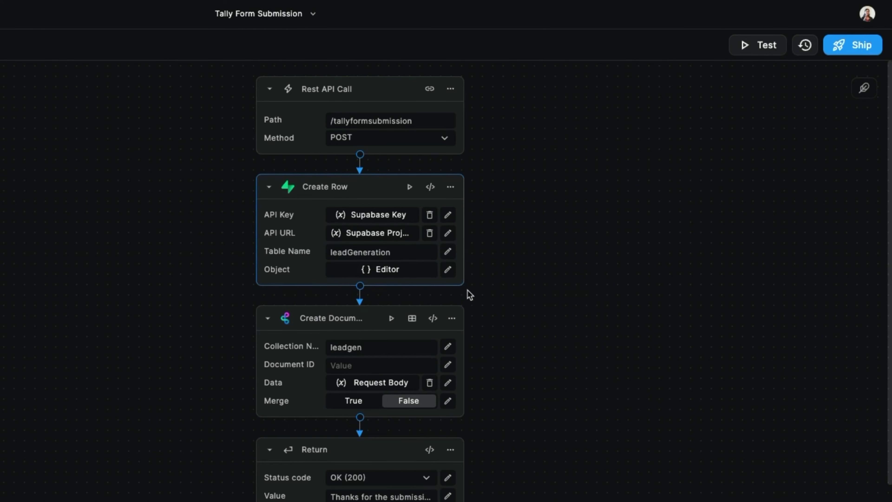
{"action": "left_click", "coordinate": [415, 271]}
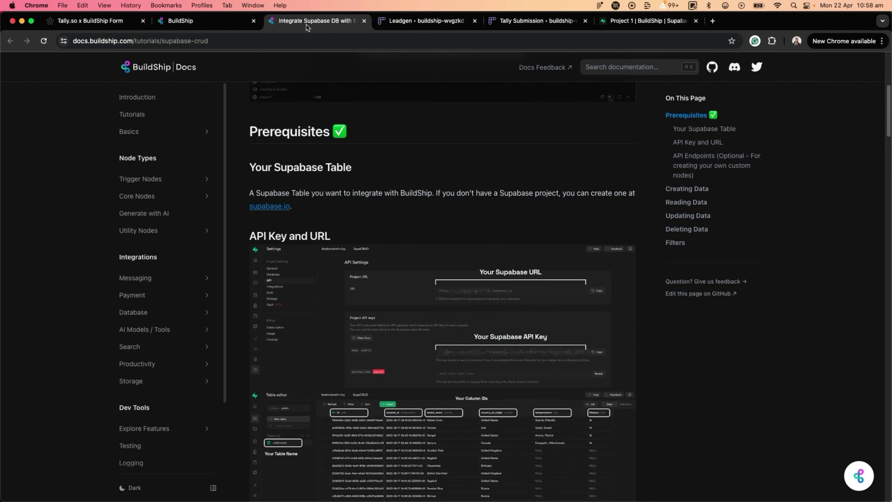
Step: Scroll the Supabase CRUD docs to the Creating Data JSON example, then return to the object editor
{"action": "scroll", "coordinate": [430, 365], "scroll_direction": "down", "scroll_amount": 1}
{"action": "scroll", "coordinate": [430, 365], "scroll_direction": "down", "scroll_amount": 5}
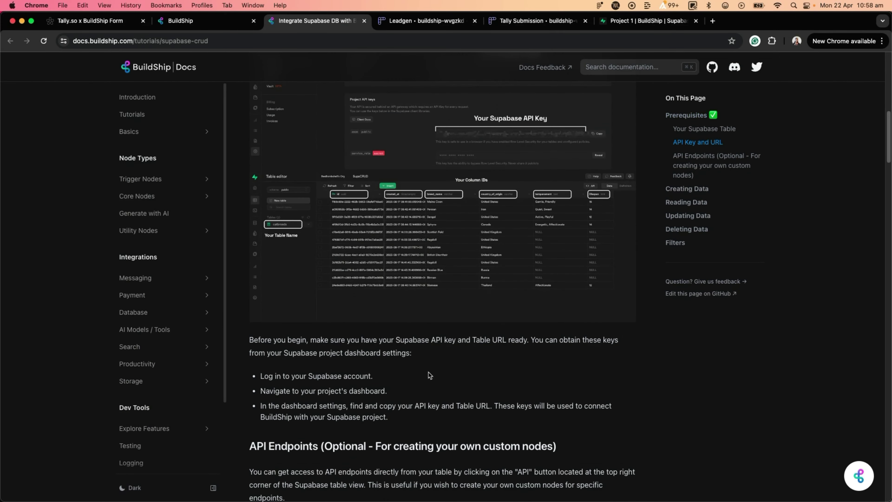
{"action": "scroll", "coordinate": [429, 375], "scroll_direction": "down", "scroll_amount": 15}
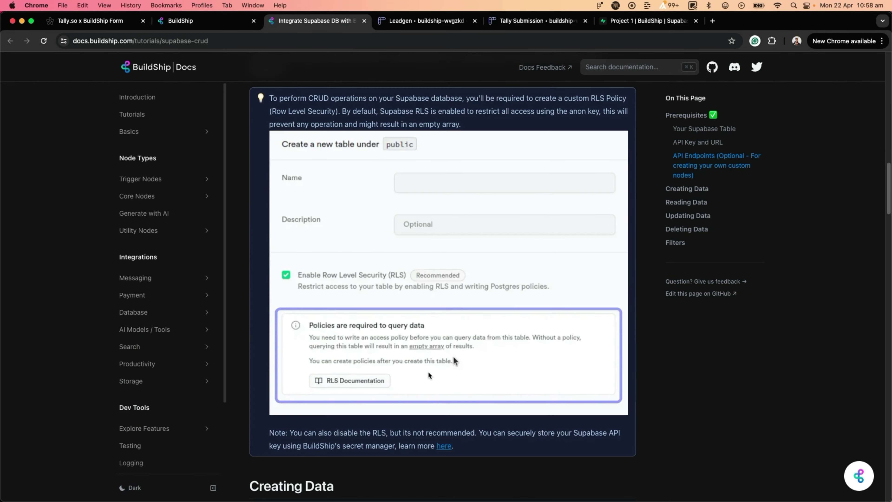
{"action": "scroll", "coordinate": [429, 375], "scroll_direction": "down", "scroll_amount": 10}
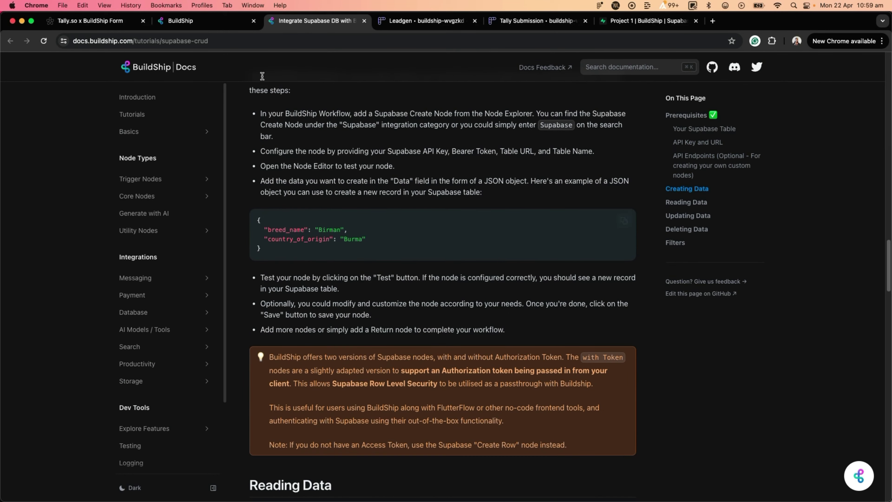
{"action": "left_click", "coordinate": [196, 21]}
Step: Type the first_name and last_name keys into the Create Row object
{"action": "left_click", "coordinate": [381, 260]}
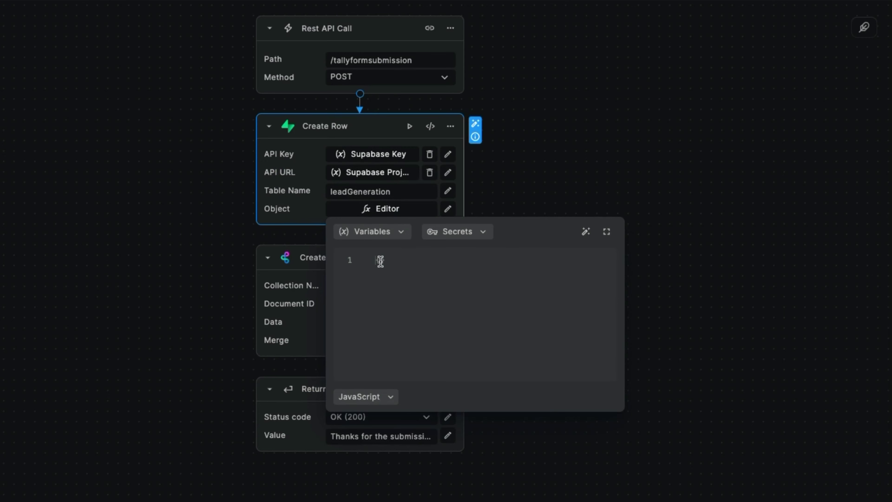
{"action": "key", "text": "Return"}
{"action": "key", "text": "Return"}
{"action": "type", "text": "\"first_name"}
{"action": "key", "text": "Return"}
{"action": "type", "text": "\";ast_mame\":"}
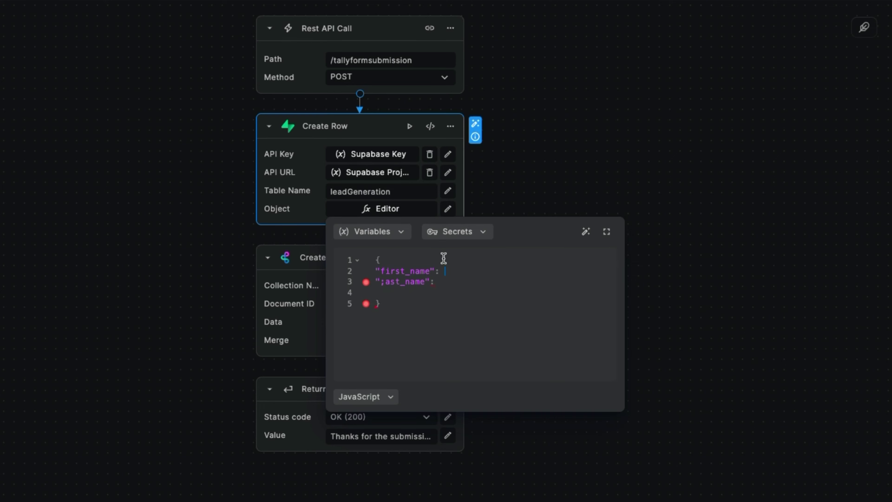
Step: Map first_name to Request Body.fields[0].value and last_name to Request Body.fields[1].value
{"action": "left_click", "coordinate": [396, 234]}
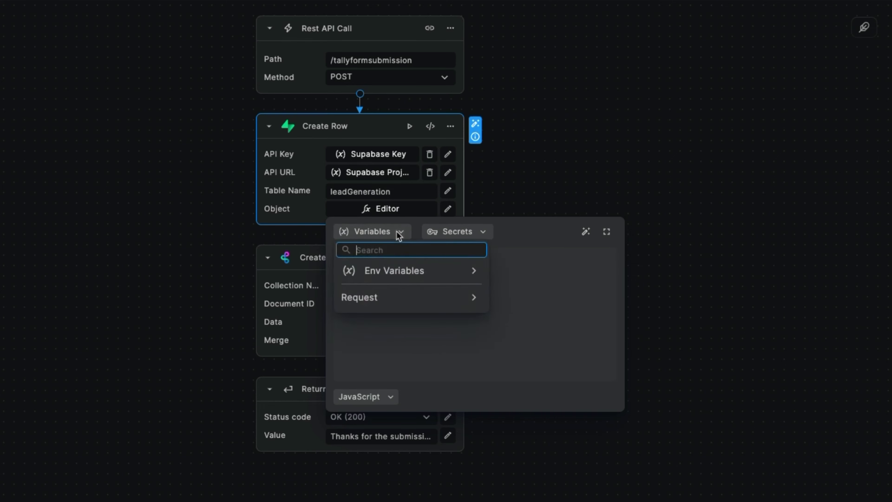
{"action": "left_click", "coordinate": [472, 305]}
{"action": "left_click", "coordinate": [412, 337]}
{"action": "type", "text": ".fields[0"}
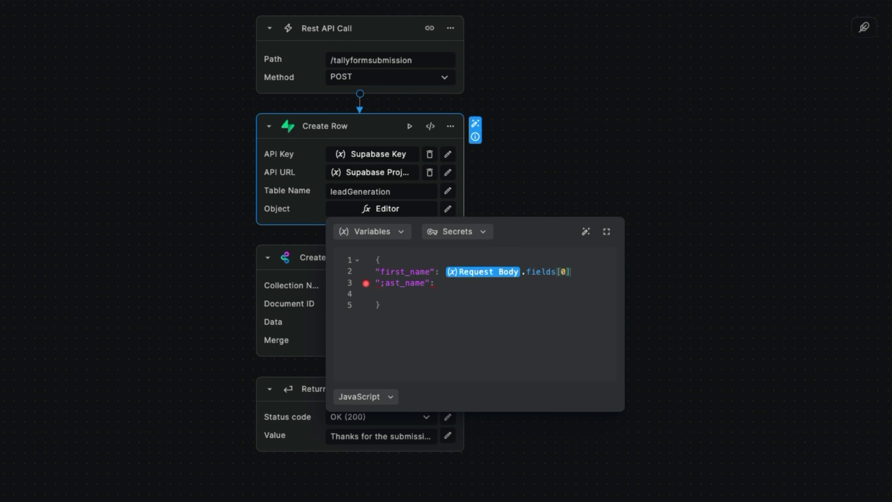
{"action": "type", "text": "].value"}
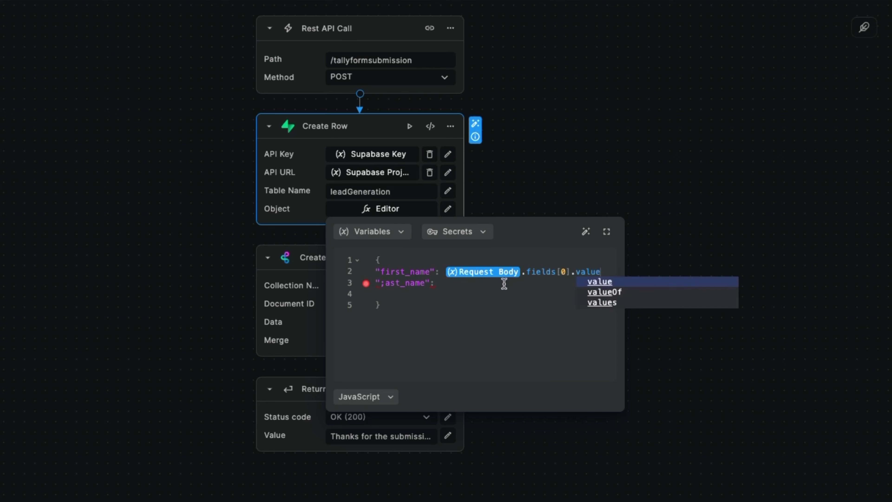
{"action": "left_click", "coordinate": [472, 283]}
{"action": "type", "text": "Request Body.fields[0].value"}
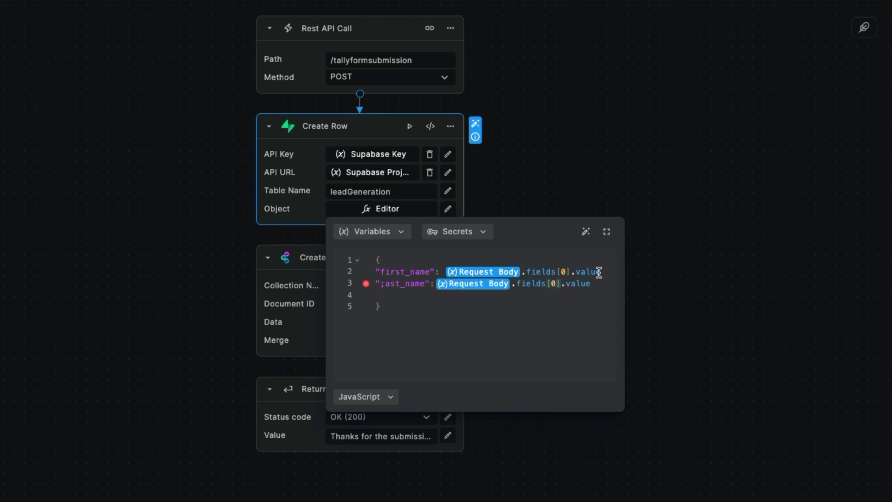
{"action": "key", "text": "BackSpace"}
{"action": "type", "text": "1"}
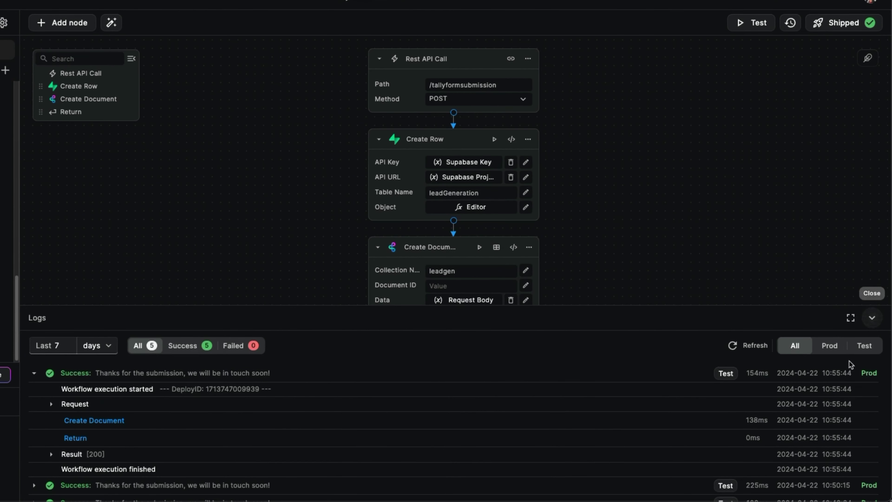
Step: Review the test panel's sample request body and its data.fields structure, then reopen the Create Row object editor
{"action": "left_click", "coordinate": [872, 318]}
{"action": "left_click", "coordinate": [872, 488]}
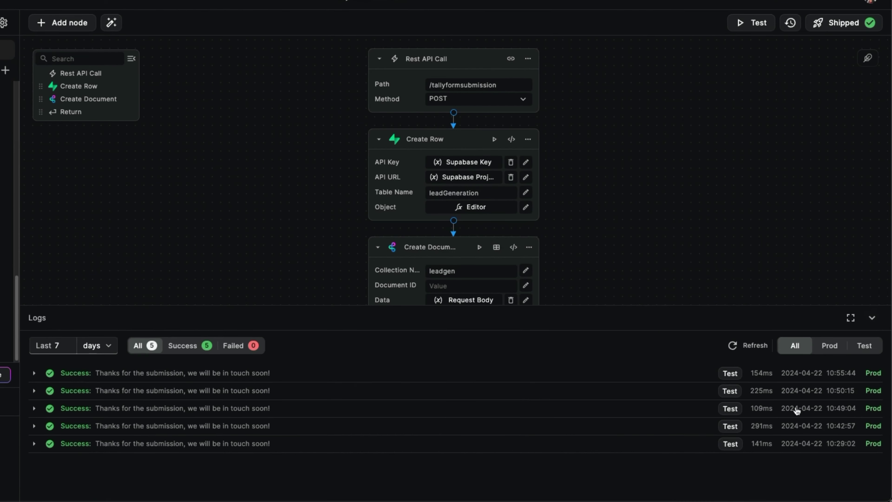
{"action": "left_click", "coordinate": [728, 373]}
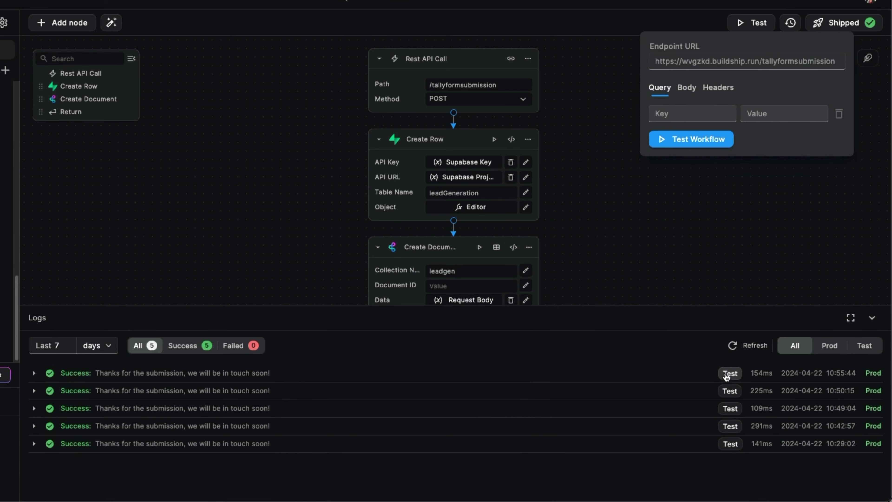
{"action": "left_click", "coordinate": [687, 89]}
{"action": "scroll", "coordinate": [691, 134], "scroll_direction": "down", "scroll_amount": 3}
{"action": "scroll", "coordinate": [679, 134], "scroll_direction": "up", "scroll_amount": 3}
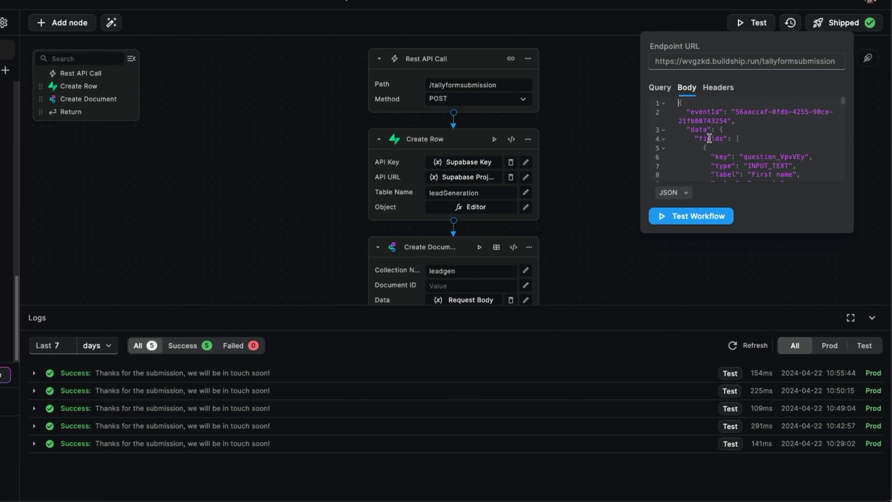
{"action": "scroll", "coordinate": [709, 147], "scroll_direction": "down", "scroll_amount": 1}
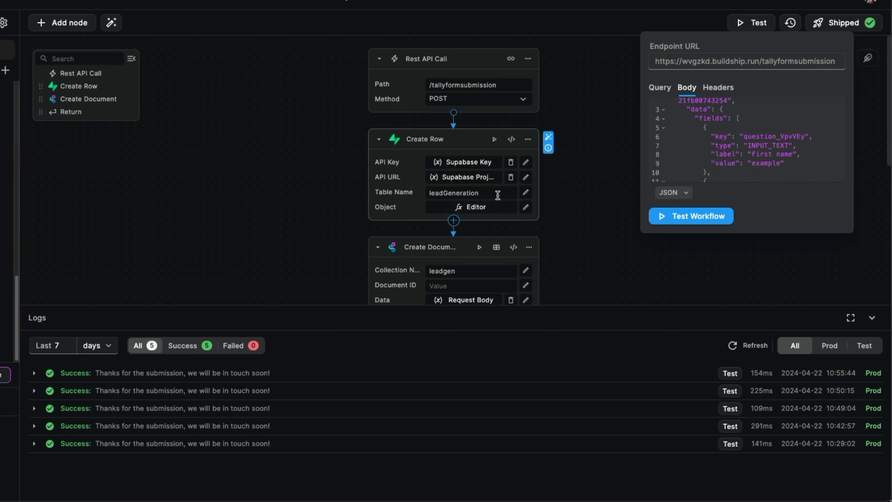
{"action": "left_click", "coordinate": [502, 213]}
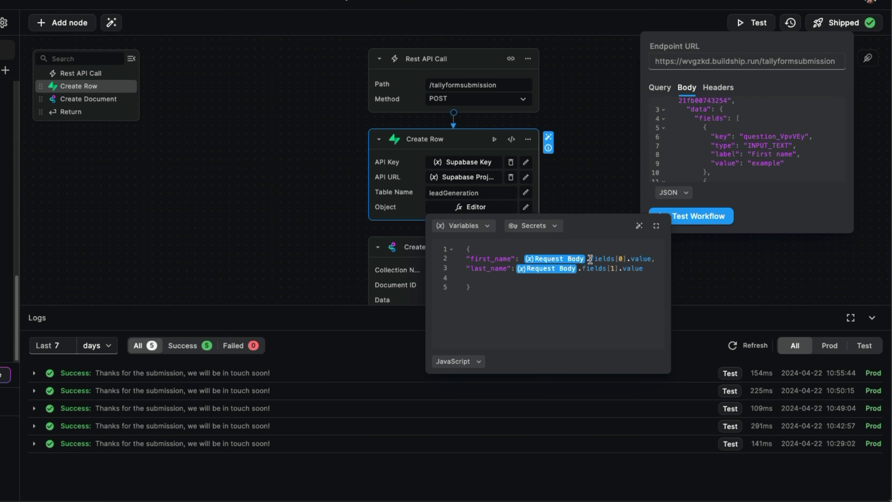
Step: Prefix both field paths with data. so they read Request Body.data.fields[0] and [1].value
{"action": "type", "text": "data."}
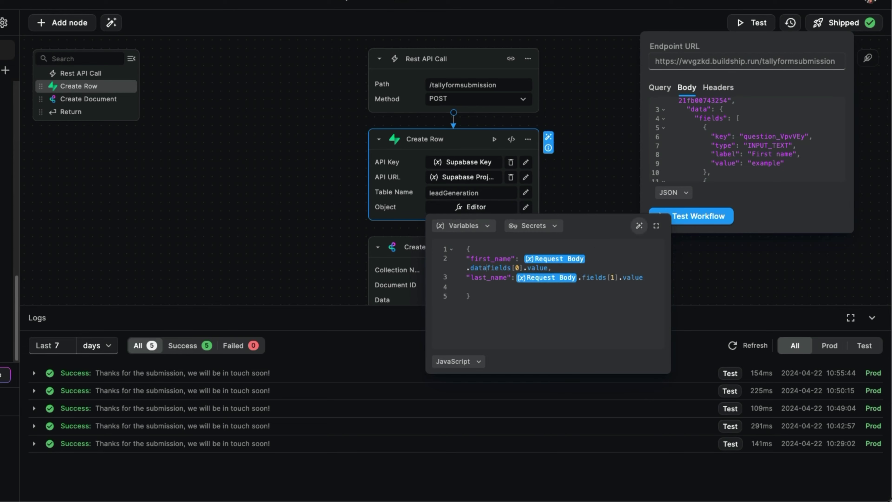
{"action": "left_click", "coordinate": [581, 277]}
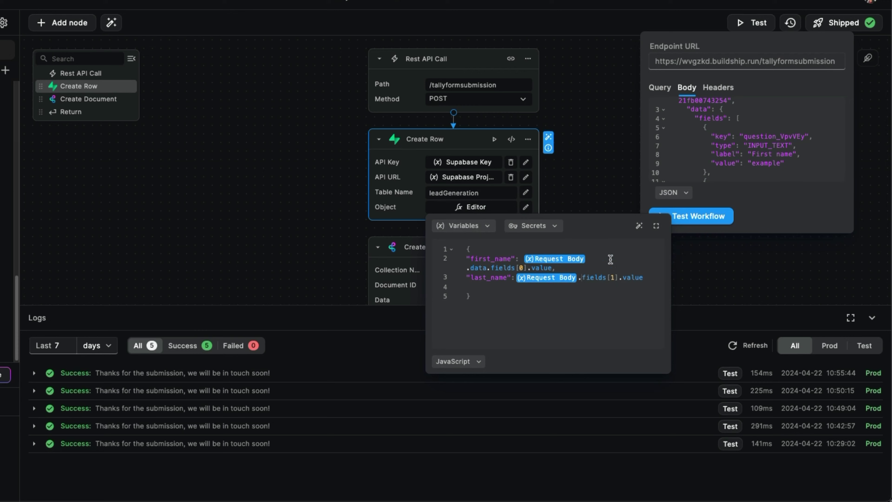
{"action": "type", "text": "data."}
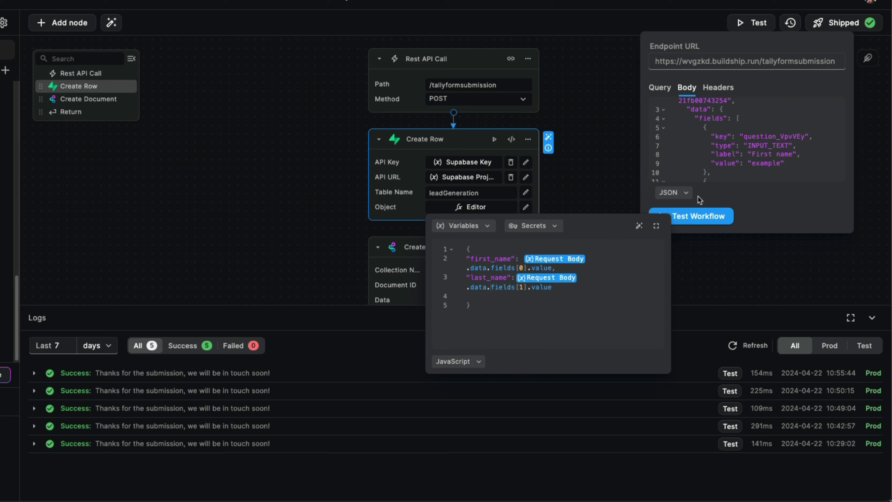
Step: Open and dismiss the AI autofill dialog, then close the object editor
{"action": "left_click", "coordinate": [638, 226]}
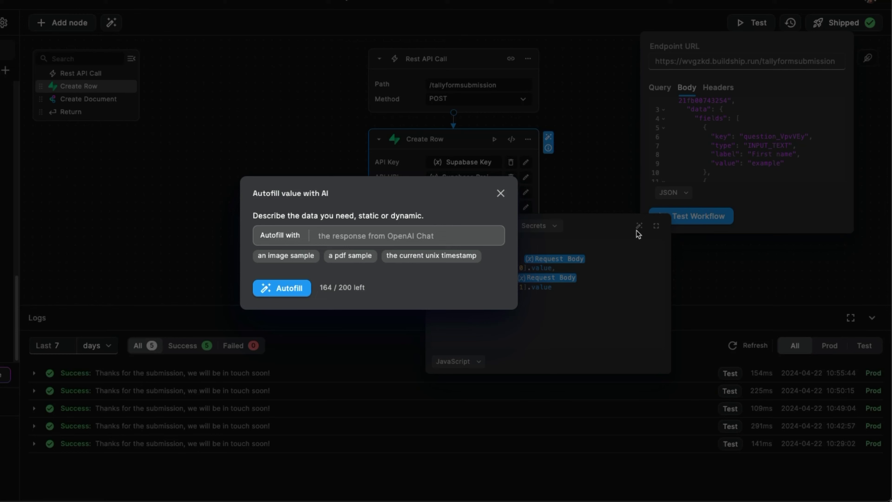
{"action": "left_click", "coordinate": [435, 233]}
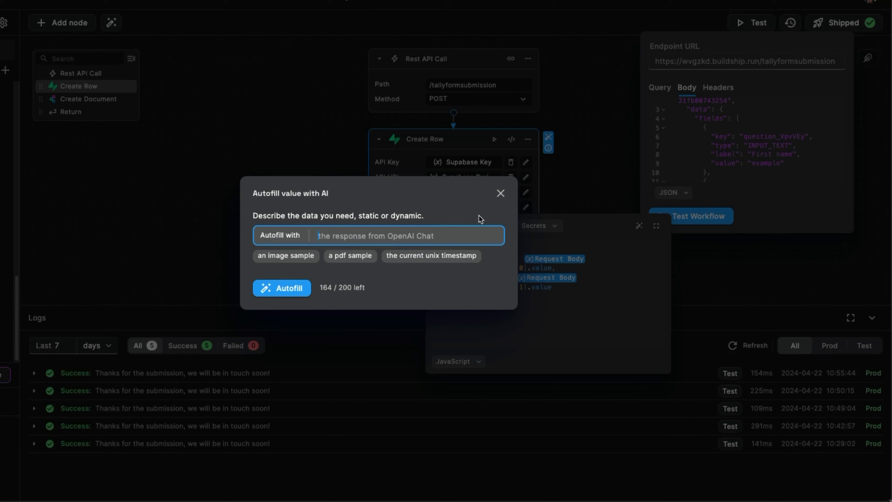
{"action": "left_click", "coordinate": [500, 193]}
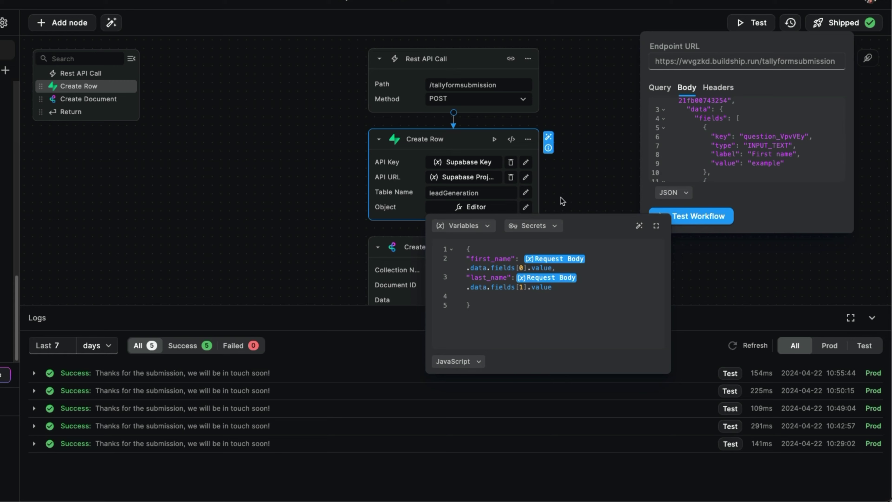
{"action": "left_click", "coordinate": [763, 230]}
Step: Rerun the workflow test with the sample request body
{"action": "left_click", "coordinate": [696, 219]}
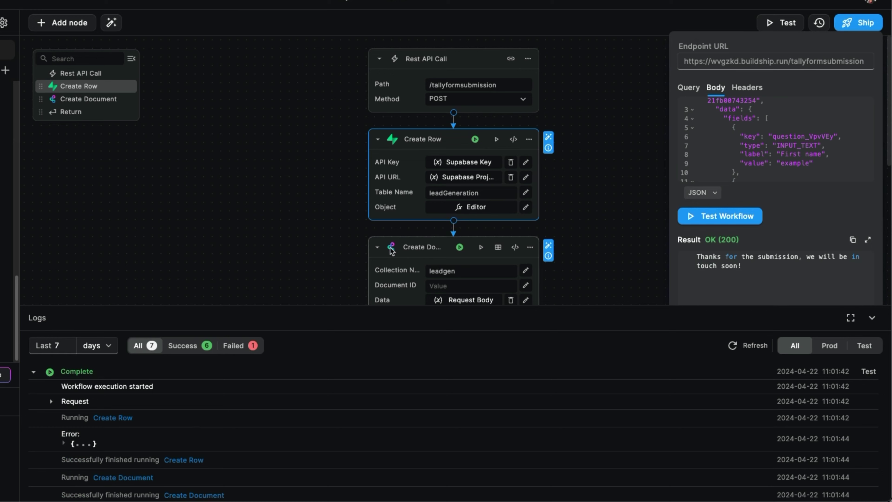
{"action": "left_click", "coordinate": [530, 247]}
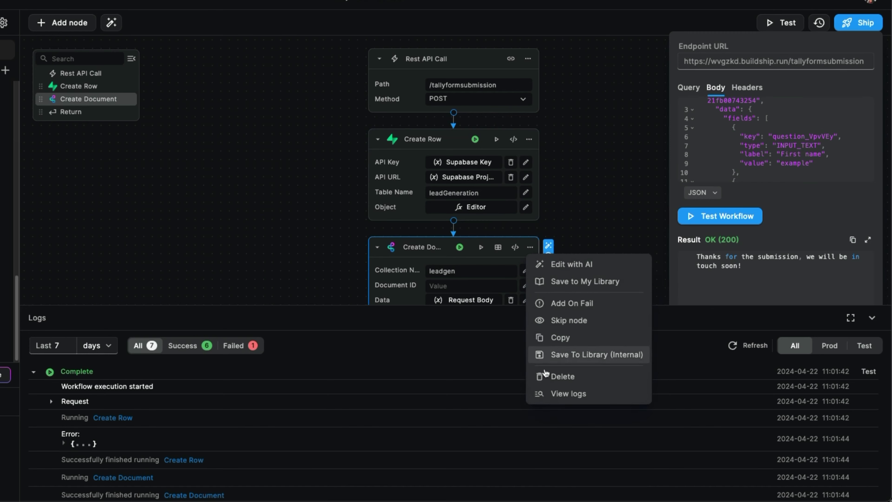
{"action": "left_click", "coordinate": [558, 194]}
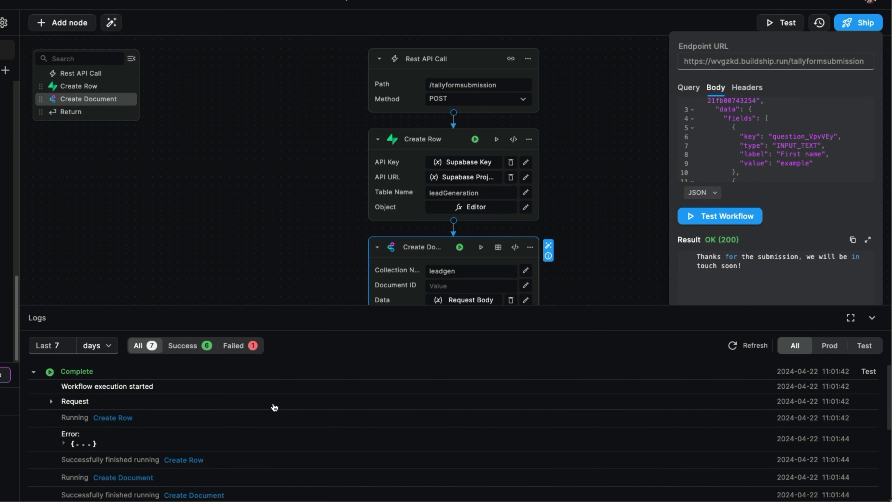
Step: Expand the Create Row error showing the leadGeneration row-level security violation, then switch to Supabase
{"action": "left_click", "coordinate": [81, 444]}
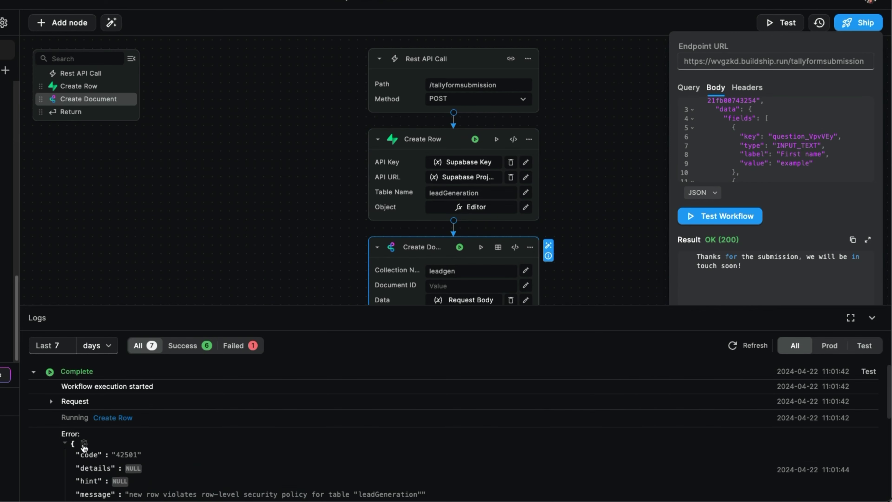
{"action": "scroll", "coordinate": [196, 443], "scroll_direction": "down", "scroll_amount": 2}
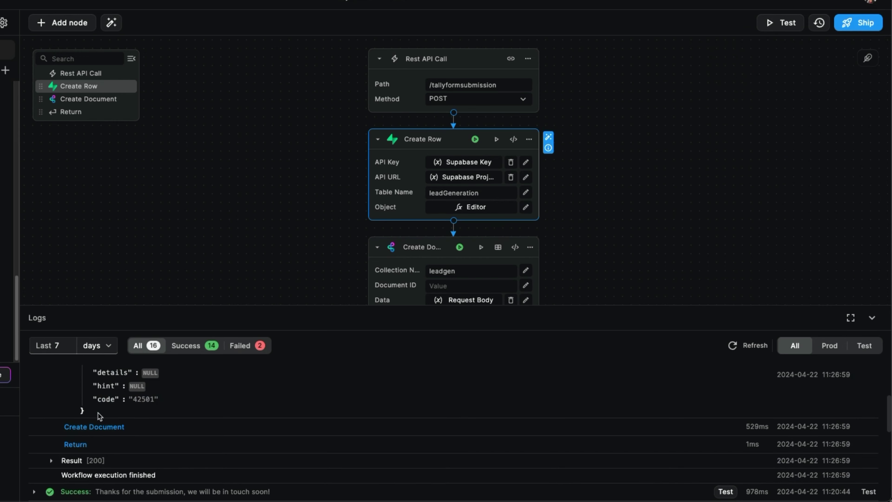
{"action": "scroll", "coordinate": [206, 456], "scroll_direction": "up", "scroll_amount": 3}
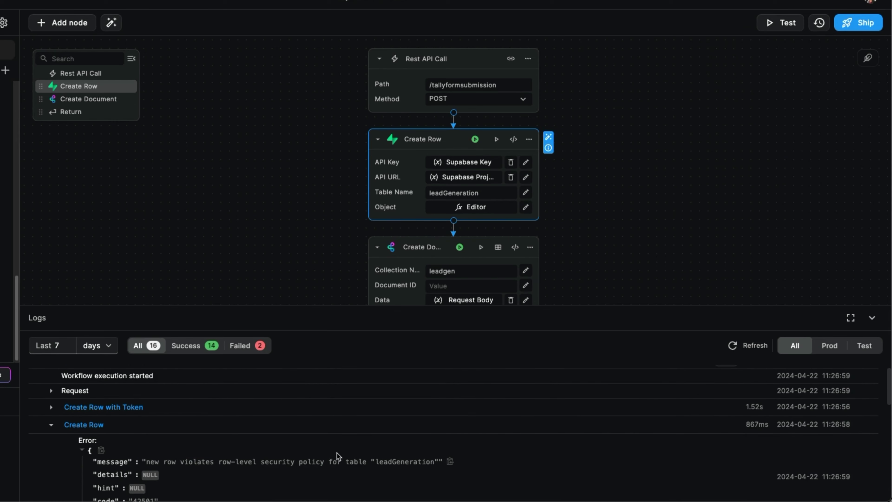
{"action": "left_click", "coordinate": [597, 22]}
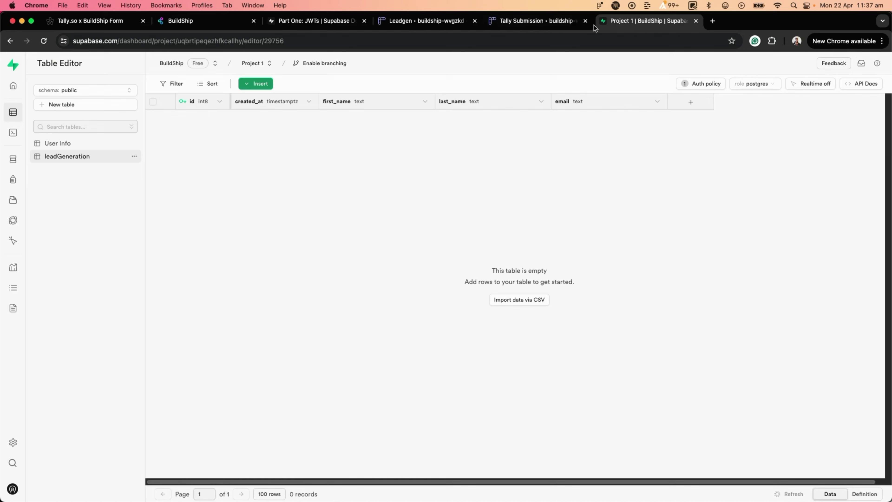
Step: Disable RLS on the leadGeneration table, close its settings panel, and return to BuildShip
{"action": "left_click", "coordinate": [134, 158]}
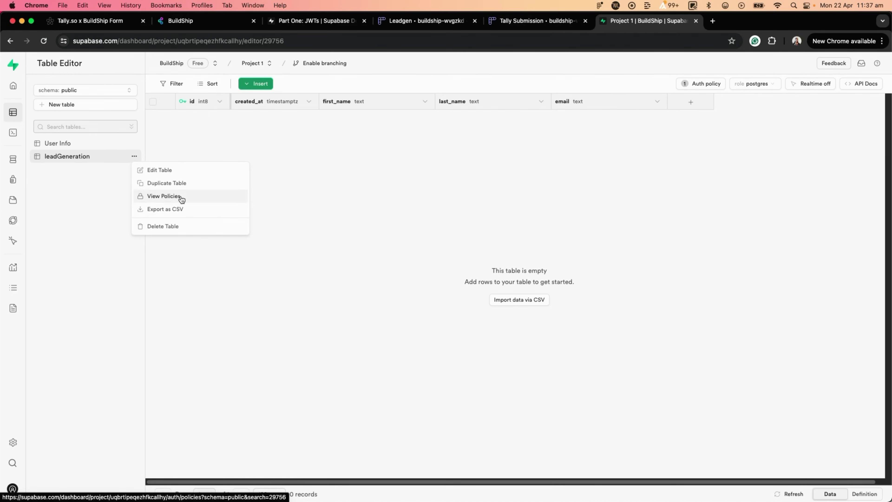
{"action": "left_click", "coordinate": [788, 140]}
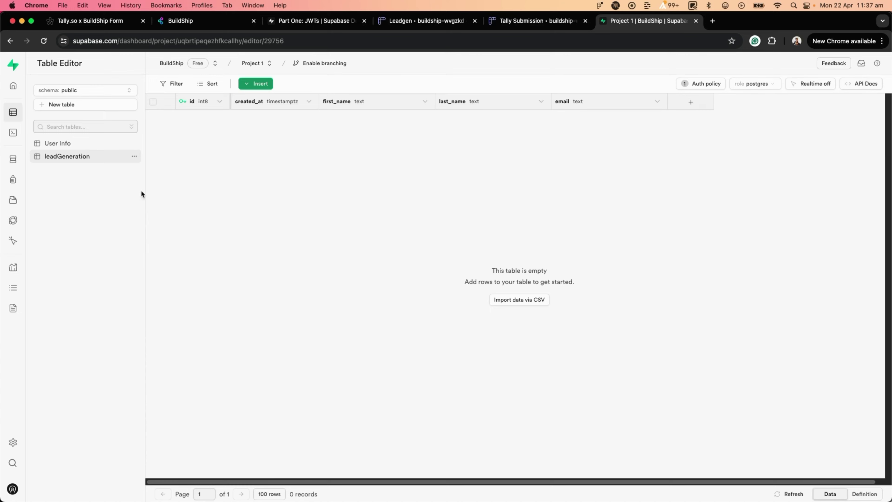
{"action": "left_click", "coordinate": [493, 381]}
{"action": "left_click", "coordinate": [490, 309]}
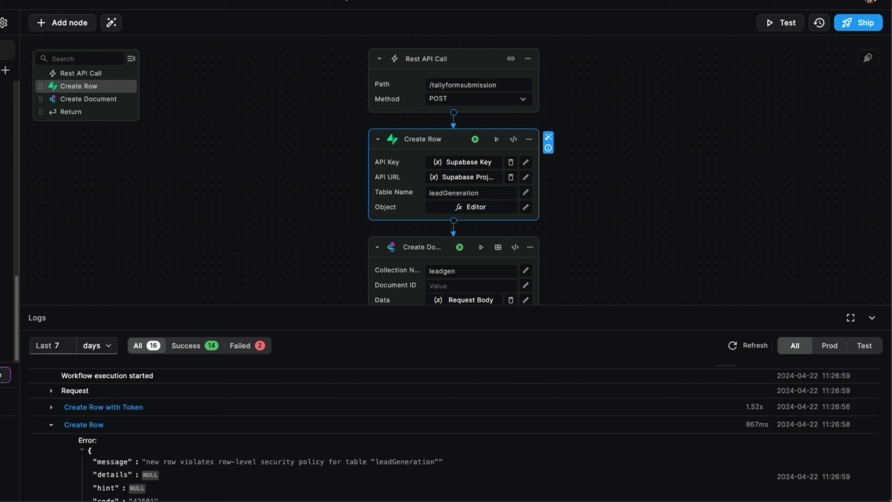
{"action": "left_click", "coordinate": [779, 23]}
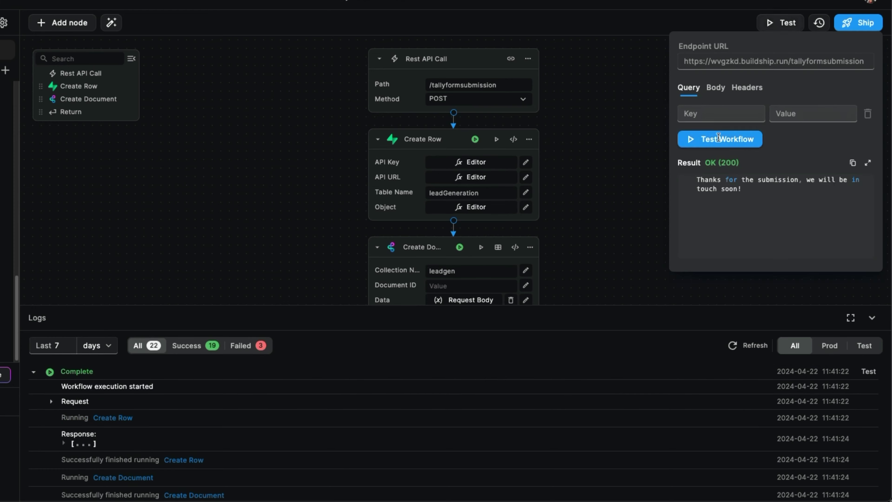
Step: Rerun the workflow test, which inserts an 'example' row, then close the test panel
{"action": "left_click", "coordinate": [716, 87]}
{"action": "left_click", "coordinate": [716, 211]}
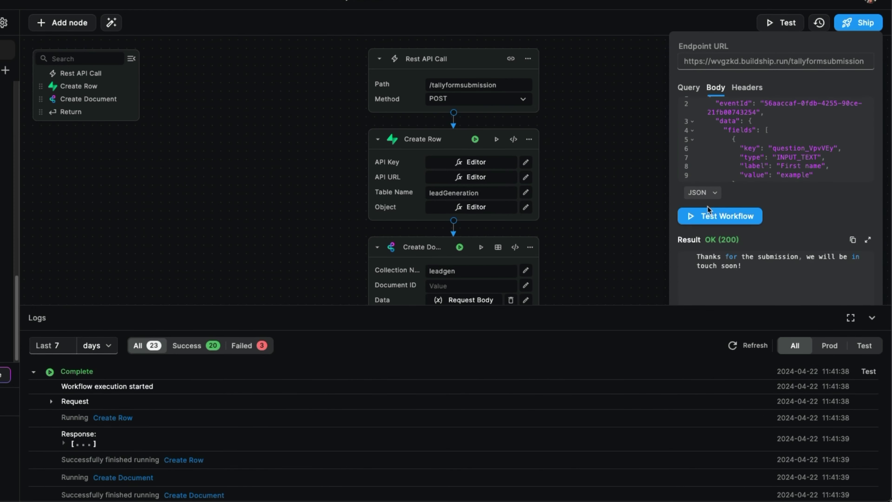
{"action": "left_click", "coordinate": [74, 451]}
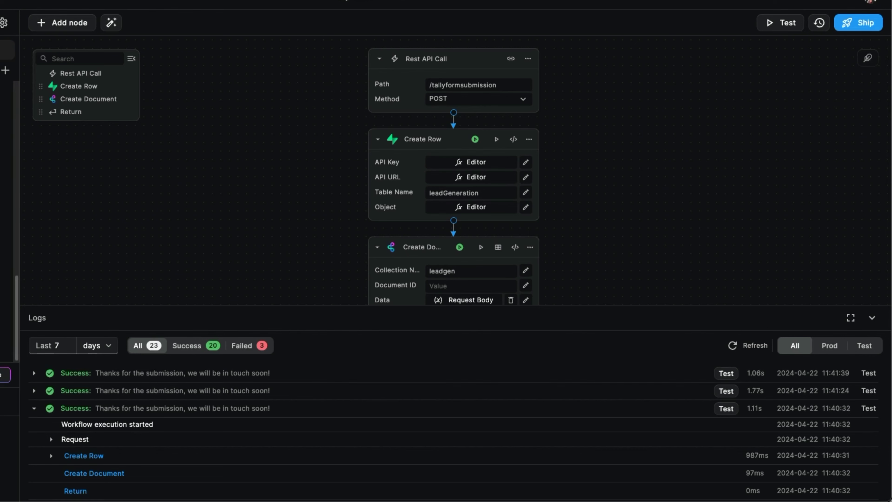
Step: Add an email key mapped to data.fields[2].value in the Create Row object
{"action": "left_click", "coordinate": [525, 208]}
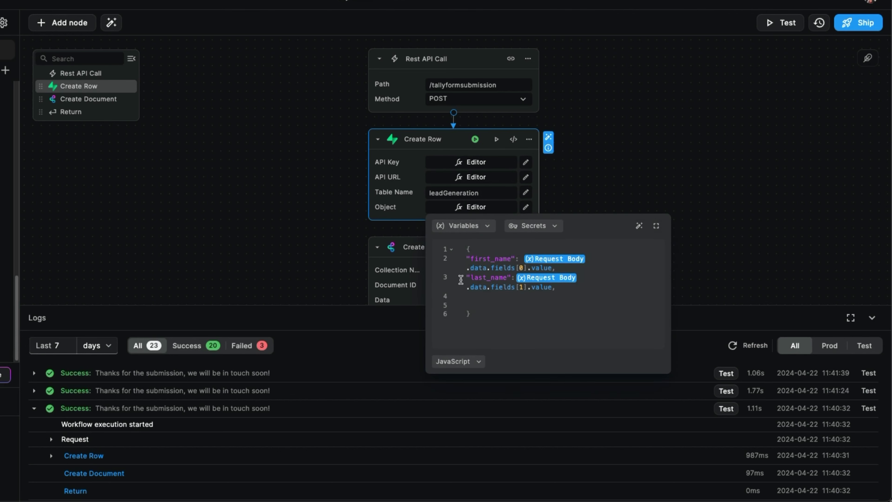
{"action": "type", "text": "\"last_name\": Request Body.data.fields[1].value,"}
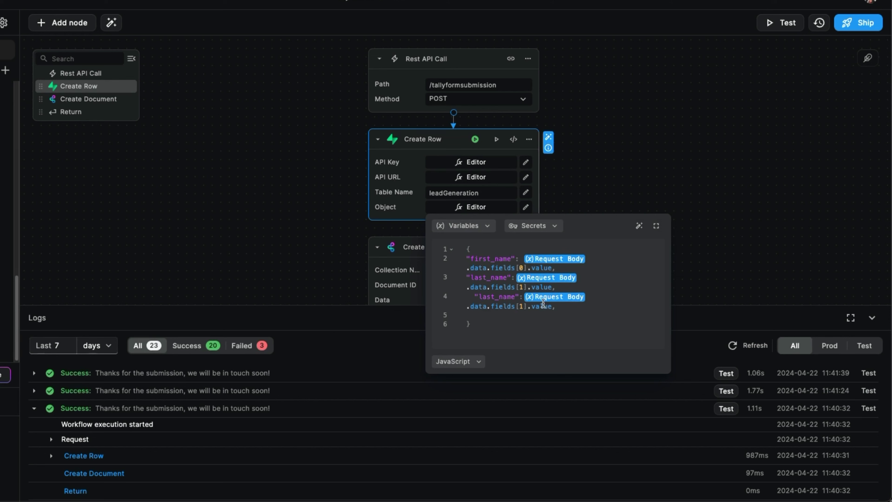
{"action": "key", "text": "BackSpace"}
{"action": "type", "text": "2"}
{"action": "left_click", "coordinate": [513, 297]}
{"action": "key", "text": "BackSpace"}
{"action": "key", "text": "BackSpace"}
{"action": "key", "text": "BackSpace"}
{"action": "key", "text": "BackSpace"}
{"action": "key", "text": "BackSpace"}
{"action": "key", "text": "BackSpace"}
{"action": "key", "text": "BackSpace"}
{"action": "key", "text": "BackSpace"}
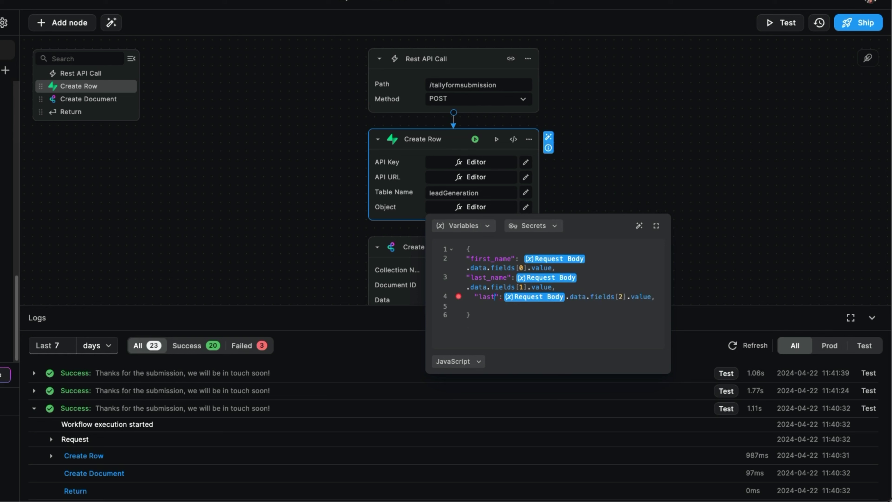
{"action": "key", "text": "BackSpace"}
{"action": "type", "text": "email"}
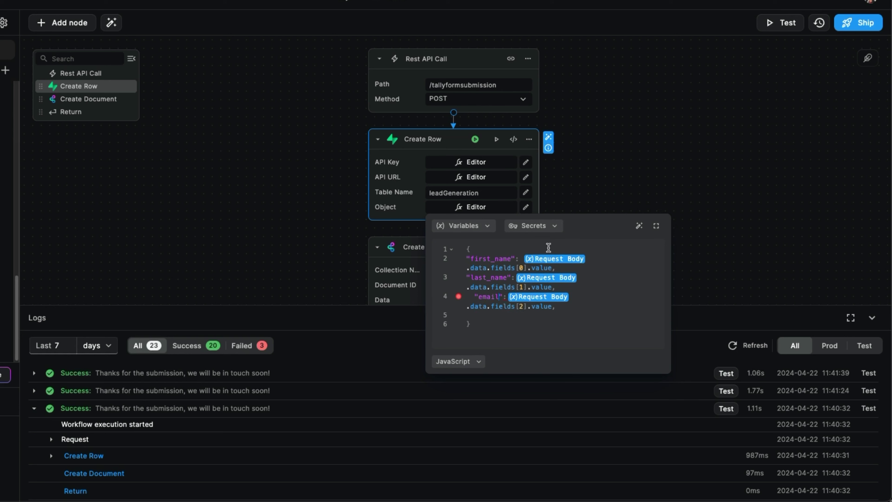
{"action": "left_click", "coordinate": [593, 304]}
{"action": "left_click", "coordinate": [681, 262]}
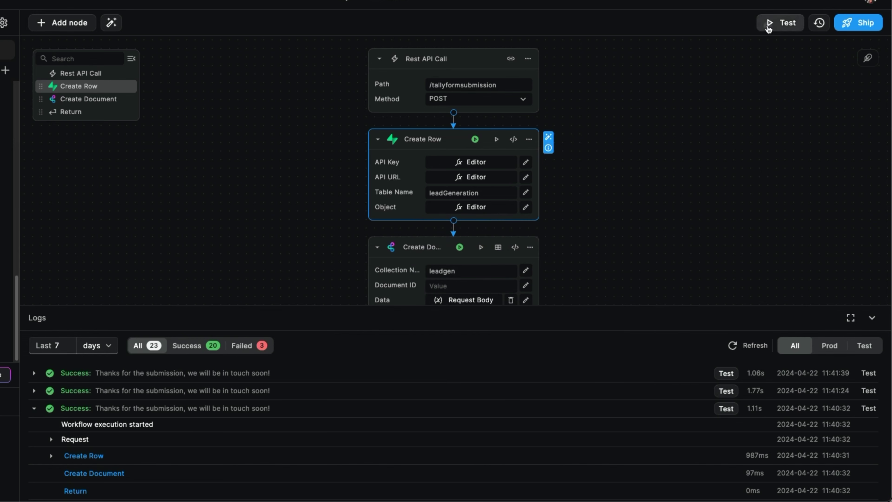
Step: Run the workflow test with the sample body, then check the leadGeneration table
{"action": "left_click", "coordinate": [780, 23]}
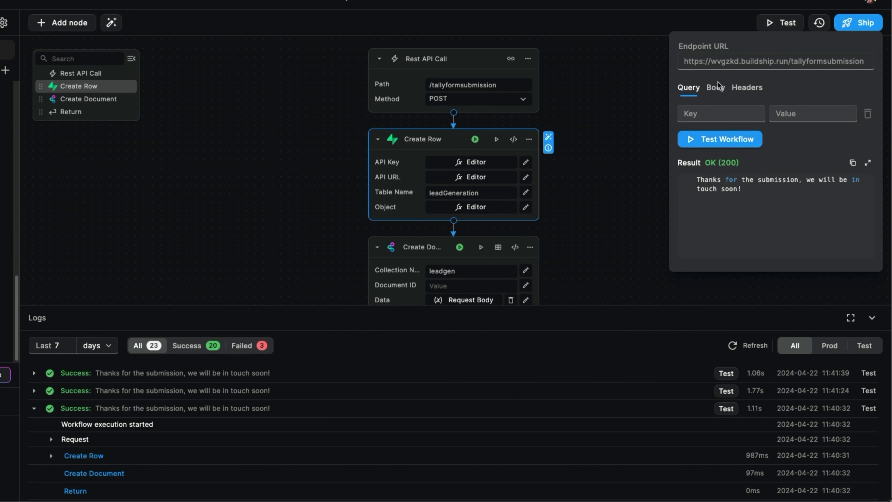
{"action": "left_click", "coordinate": [715, 87]}
{"action": "scroll", "coordinate": [771, 153], "scroll_direction": "down", "scroll_amount": 3}
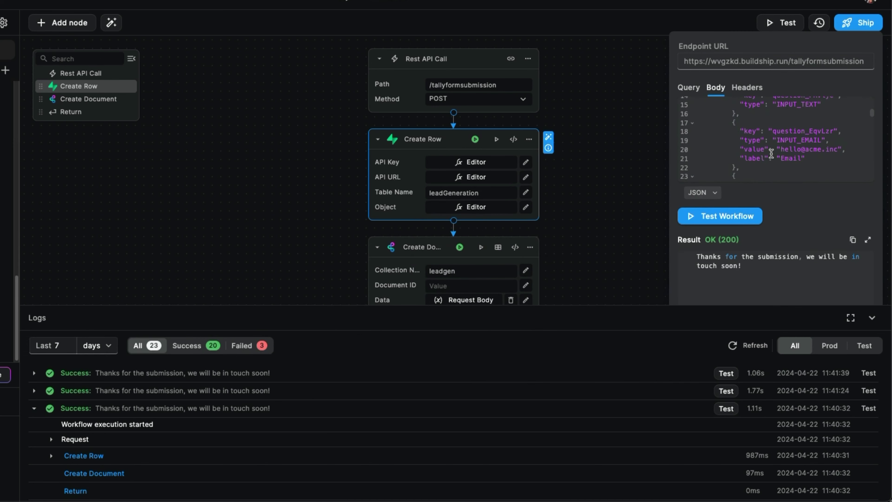
{"action": "scroll", "coordinate": [771, 153], "scroll_direction": "down", "scroll_amount": 1}
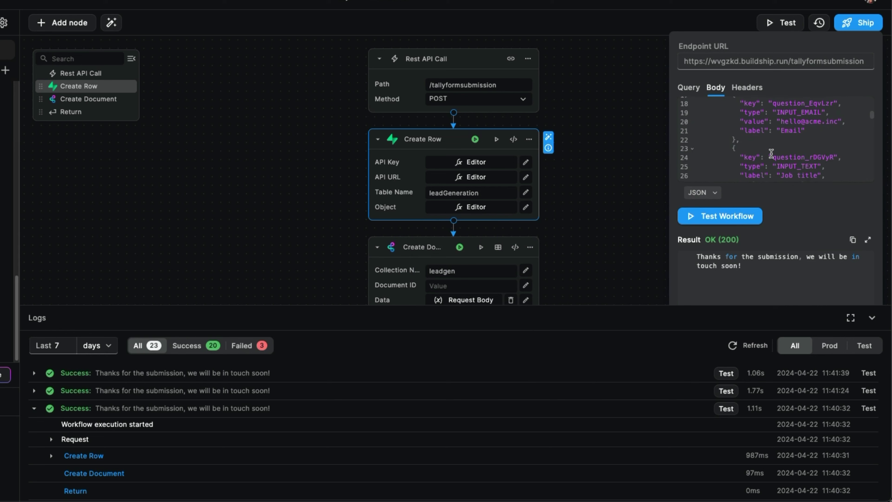
{"action": "left_click", "coordinate": [734, 217]}
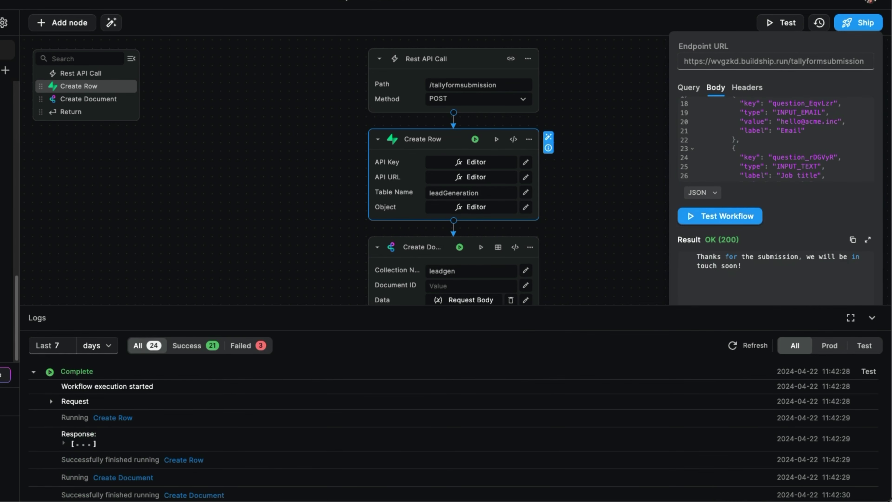
{"action": "left_click", "coordinate": [646, 21]}
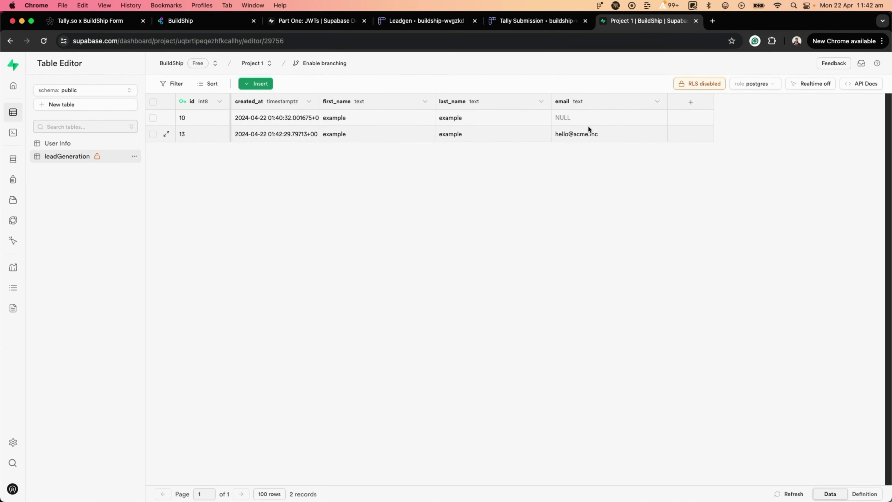
Step: Check the Tally form's fields, view the new row with its email in Supabase, then return to BuildShip
{"action": "key", "text": "super+1"}
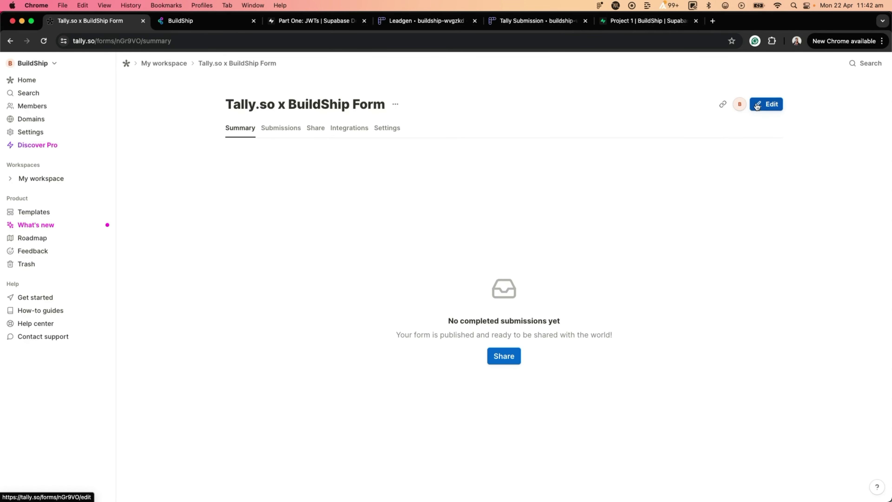
{"action": "left_click", "coordinate": [757, 106]}
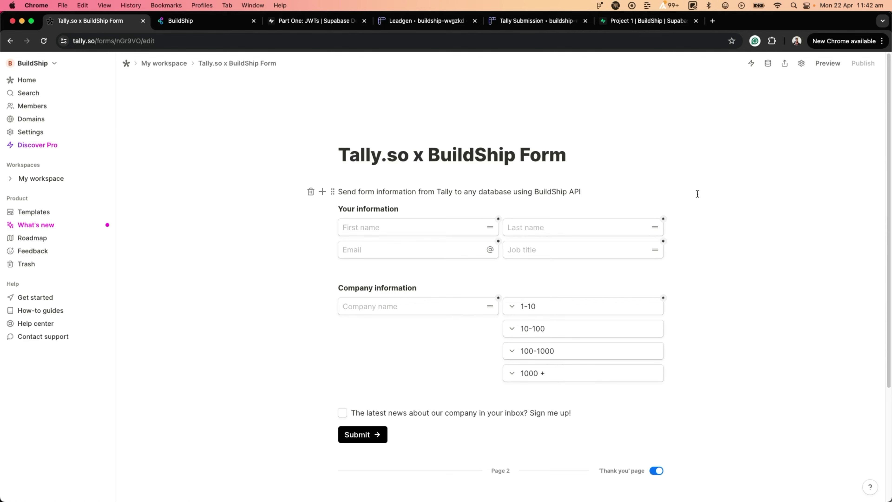
{"action": "left_click", "coordinate": [600, 21]}
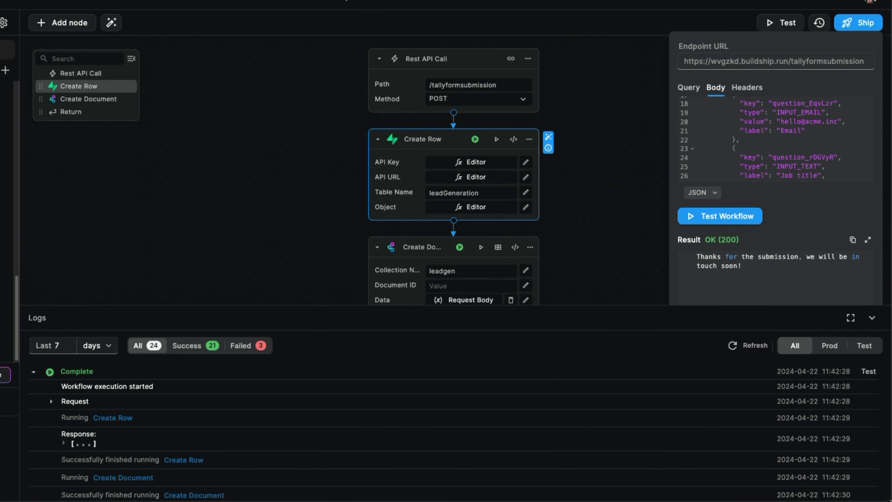
{"action": "left_click", "coordinate": [616, 101]}
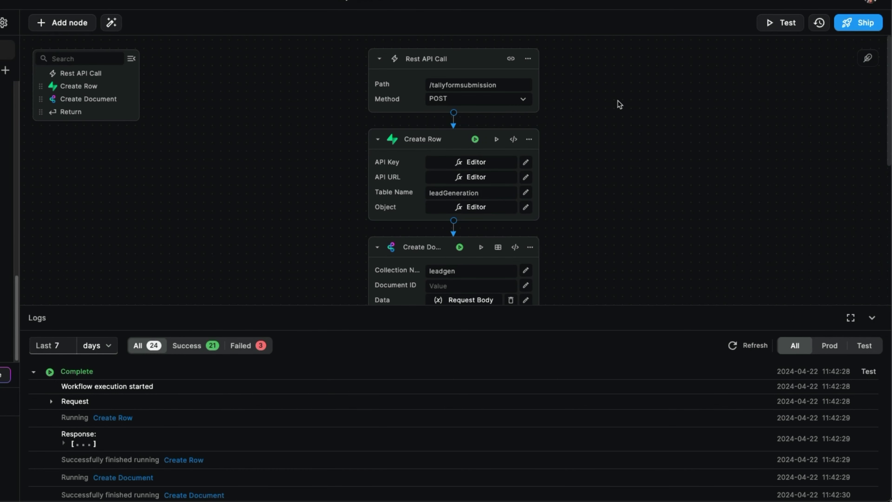
Step: Insert a Parallel node after the Rest API Call and move Create Row into Sequence 1
{"action": "left_click", "coordinate": [453, 120]}
{"action": "type", "text": "paralle"}
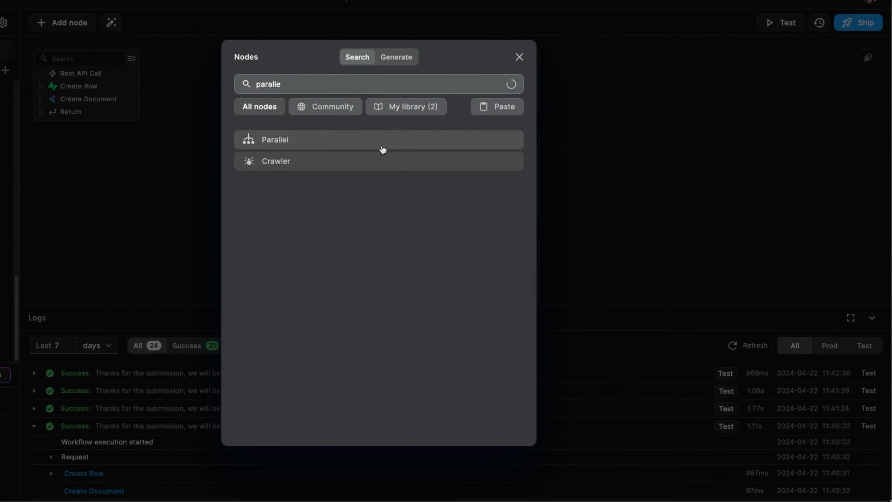
{"action": "left_click", "coordinate": [382, 145]}
{"action": "mouse_move", "coordinate": [76, 100]}
{"action": "left_mouse_down"}
{"action": "mouse_move", "coordinate": [82, 92]}
{"action": "mouse_move", "coordinate": [89, 99]}
{"action": "mouse_move", "coordinate": [85, 116]}
{"action": "mouse_move", "coordinate": [86, 106]}
{"action": "left_mouse_up"}
{"action": "scroll", "coordinate": [338, 193], "scroll_direction": "up", "scroll_amount": 4}
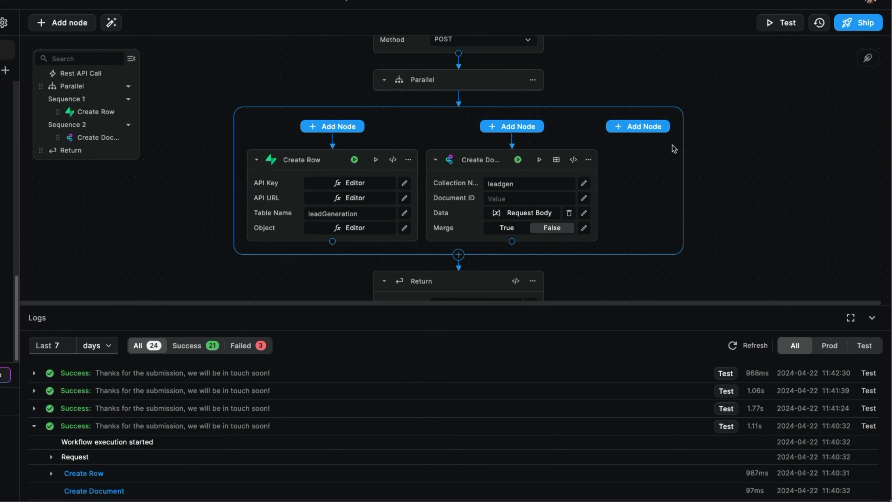
{"action": "scroll", "coordinate": [681, 158], "scroll_direction": "up", "scroll_amount": 2}
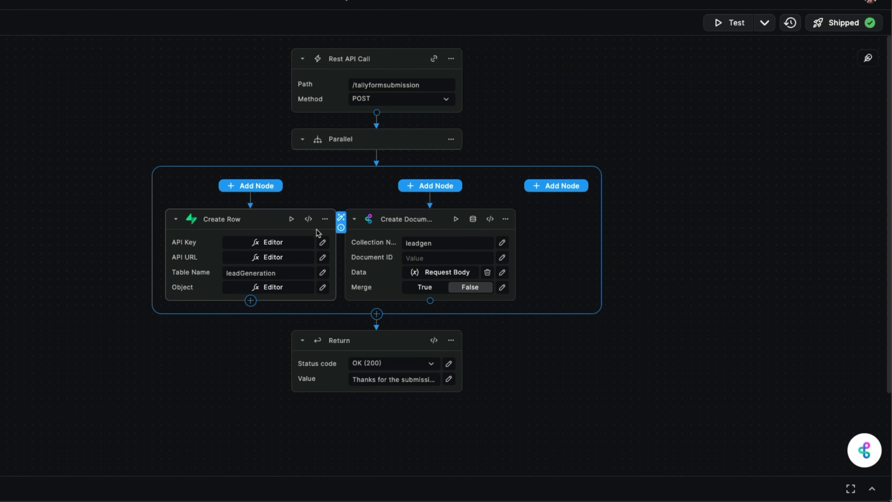
Step: Check Create Row's code, close it without saving, and ship the parallel-branch workflow
{"action": "left_click", "coordinate": [308, 219]}
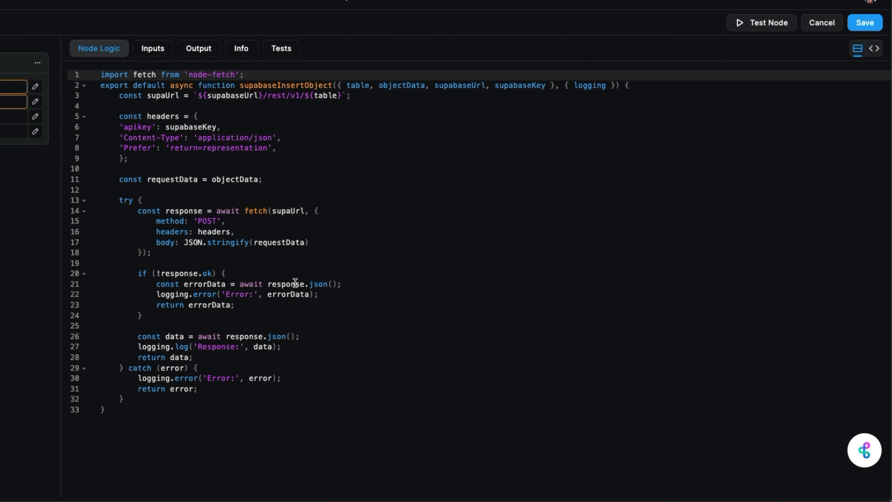
{"action": "left_click", "coordinate": [821, 24]}
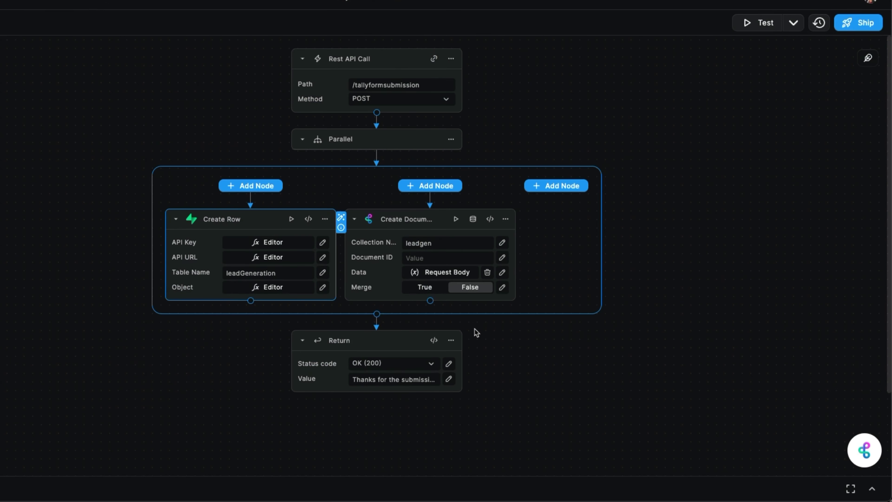
{"action": "scroll", "coordinate": [637, 141], "scroll_direction": "up", "scroll_amount": 1}
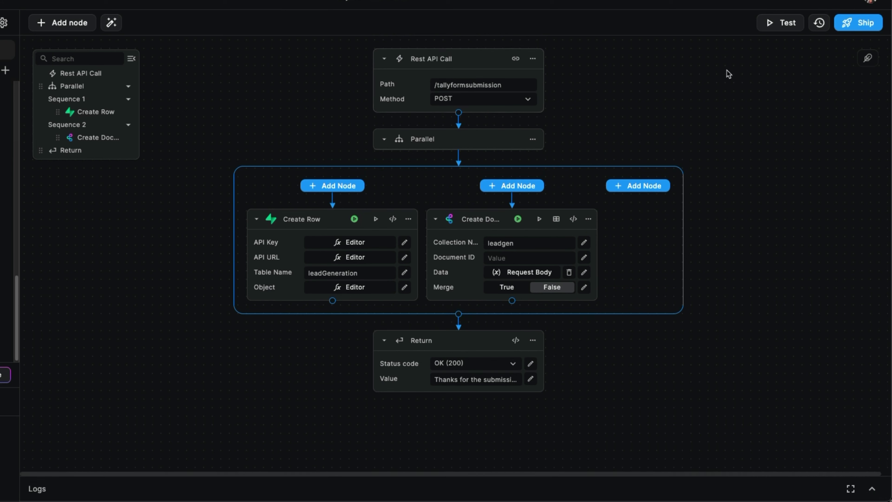
{"action": "left_click", "coordinate": [846, 26]}
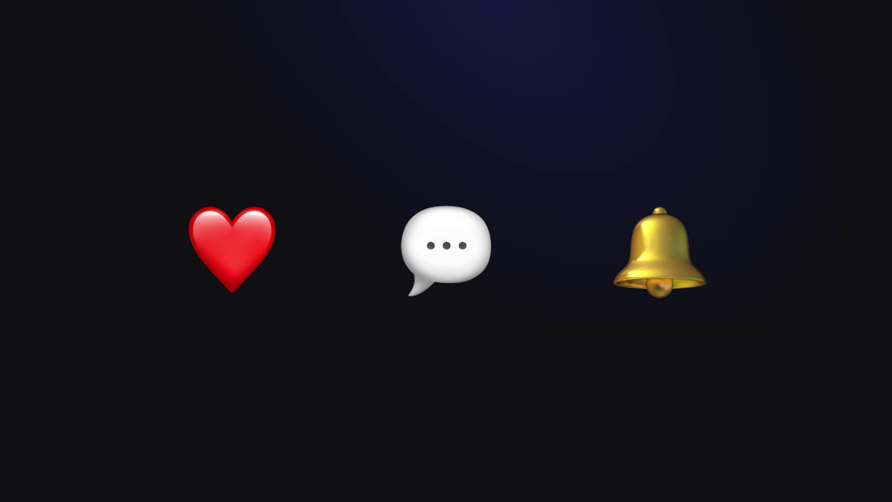